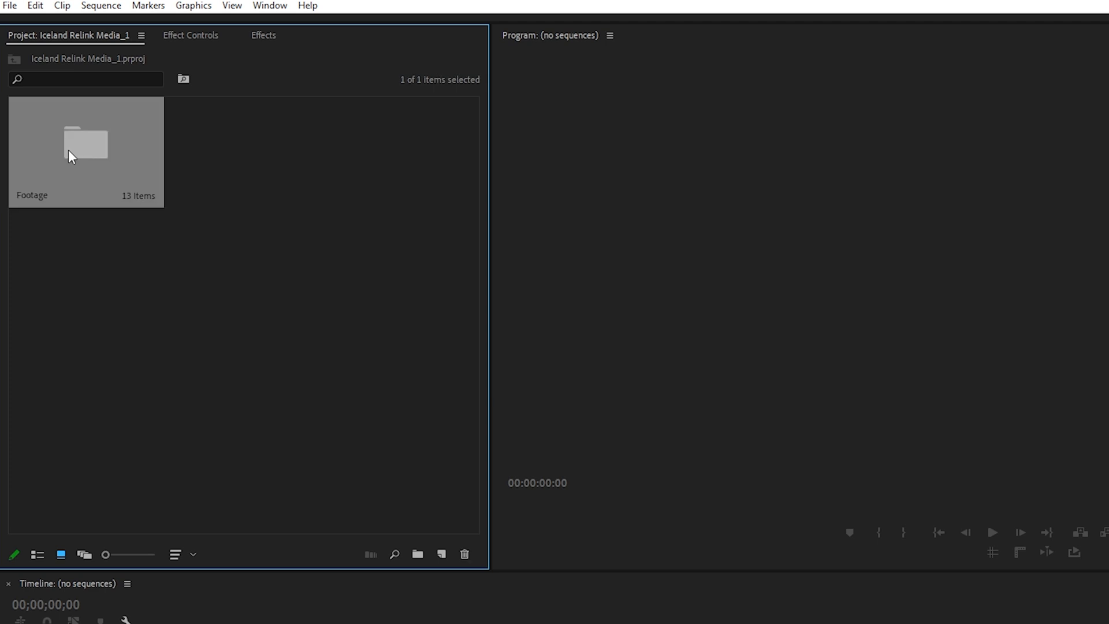
# Open the Footage bin in its own enlarged window and increase the clip thumbnail size slightly.
pyautogui.moveTo(94, 69); pyautogui.dragTo(20, 63)
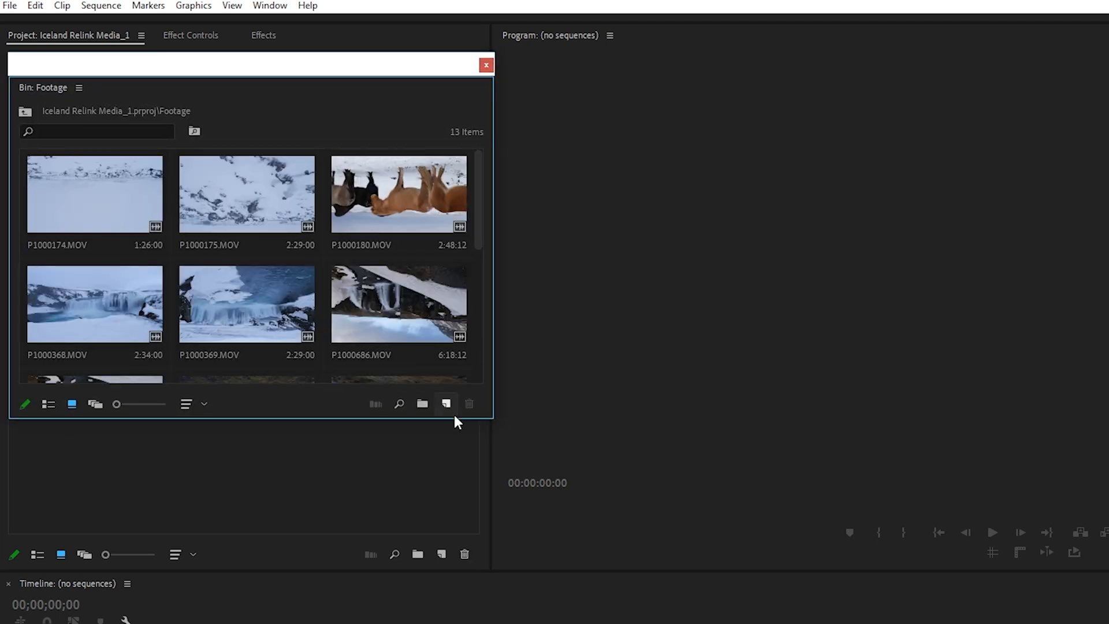
pyautogui.moveTo(490, 422); pyautogui.dragTo(517, 602)
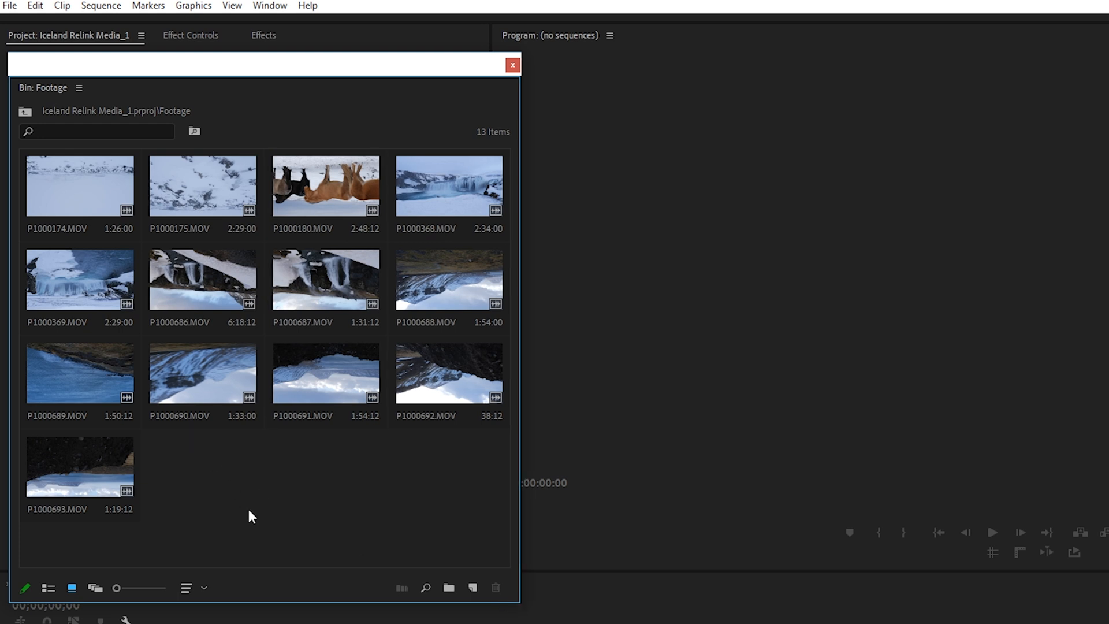
pyautogui.moveTo(115, 588); pyautogui.dragTo(144, 588)
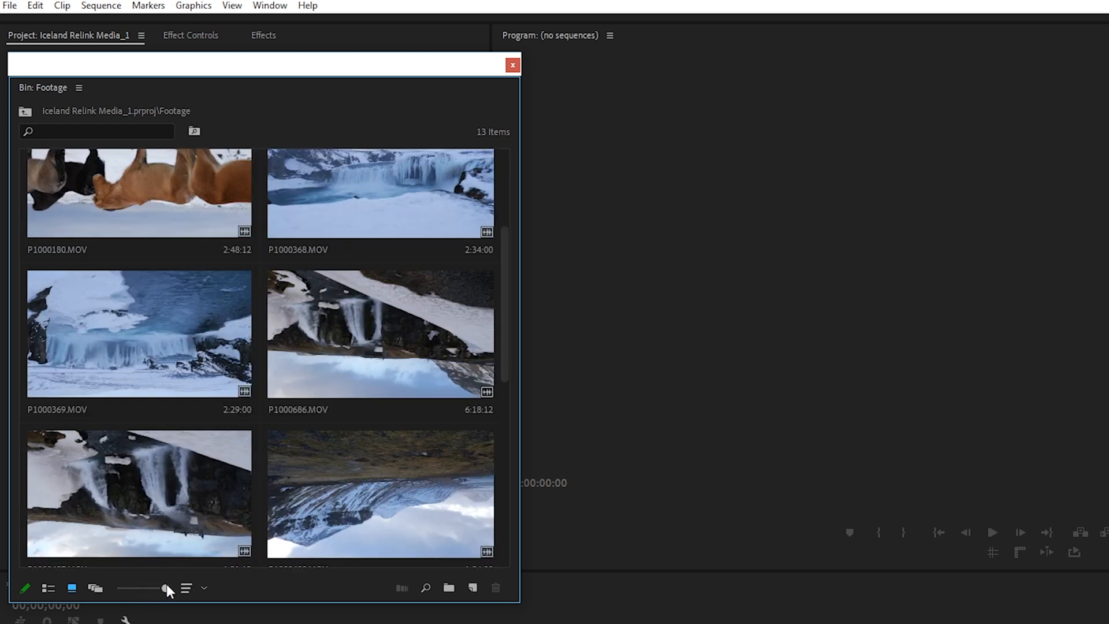
pyautogui.moveTo(132, 588); pyautogui.dragTo(127, 588)
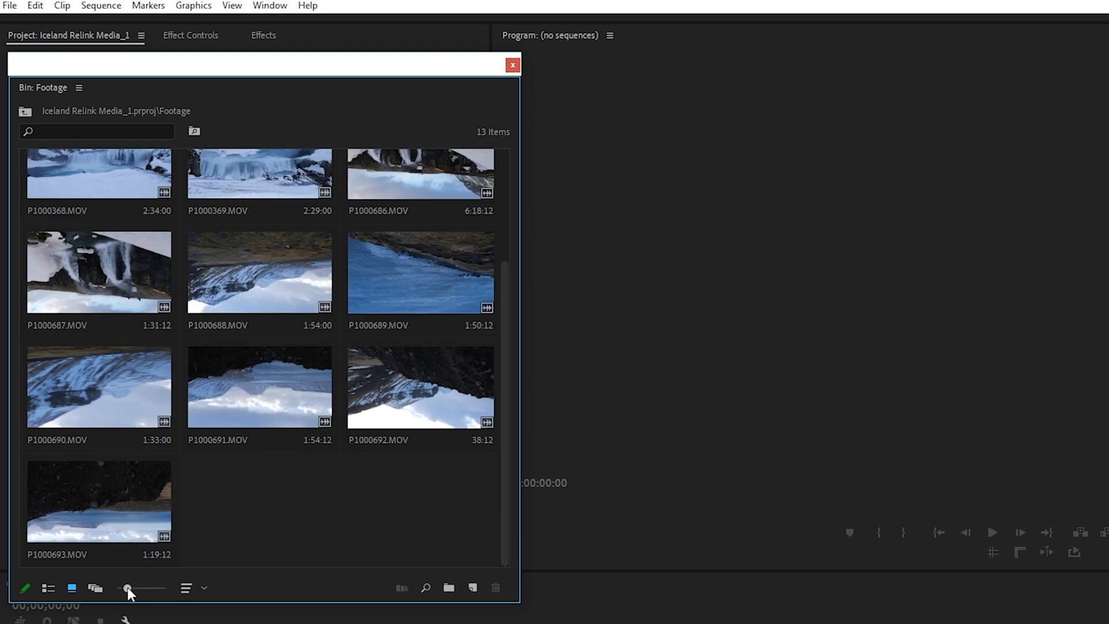
pyautogui.scroll(2, 269, 395)
# Create a new sequence from the P1000180.MOV clip and close the Footage bin window.
pyautogui.click(410, 203)
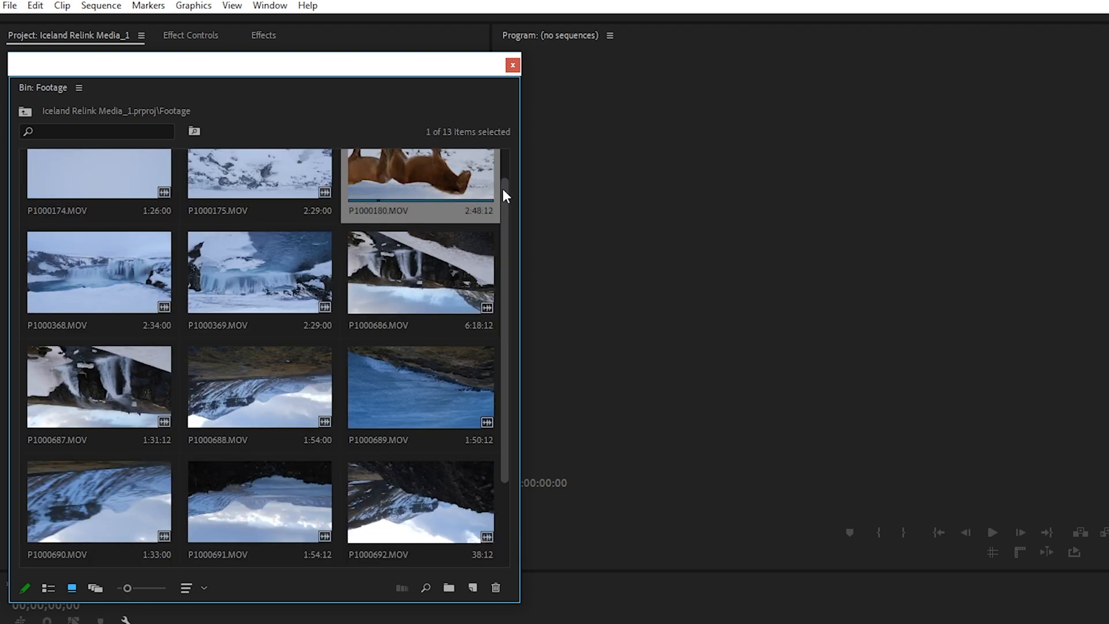
pyautogui.moveTo(507, 218); pyautogui.dragTo(507, 180)
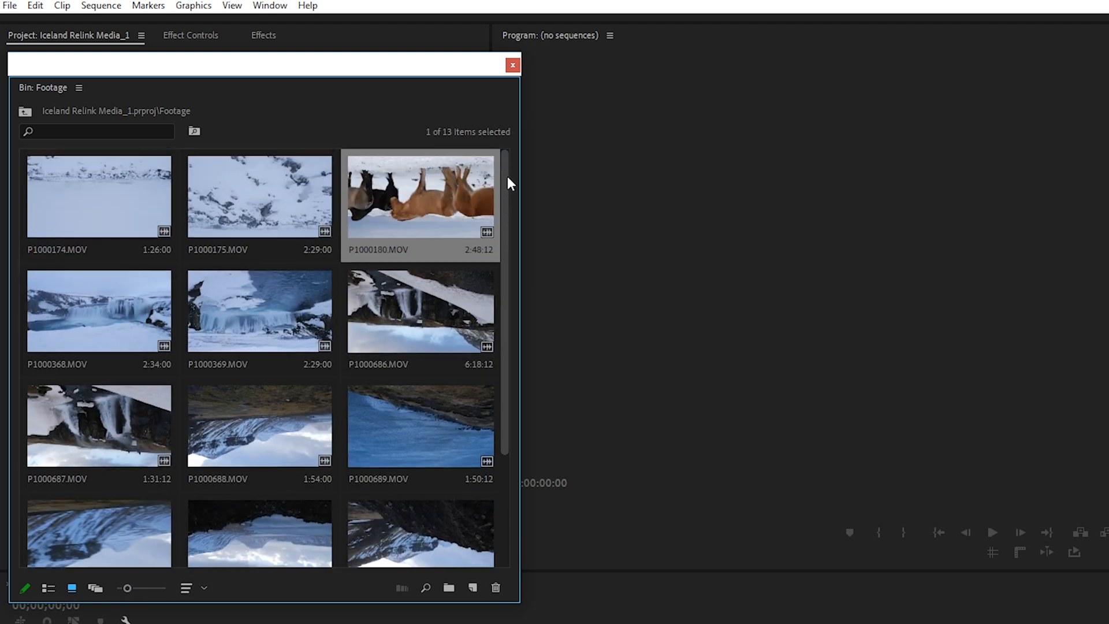
pyautogui.rightClick(396, 185)
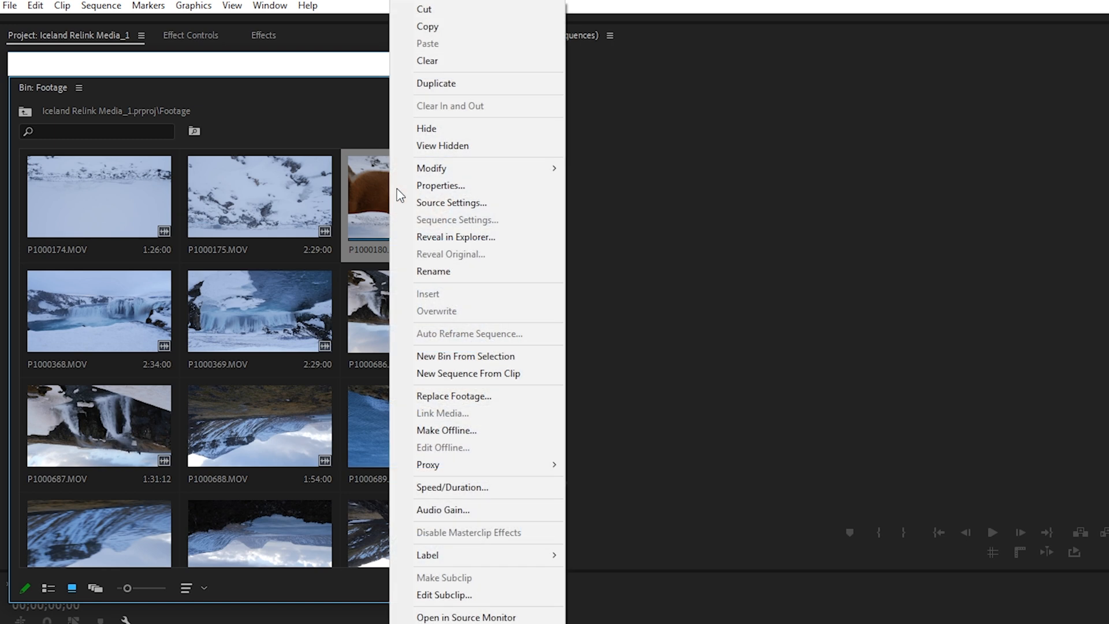
pyautogui.click(404, 373)
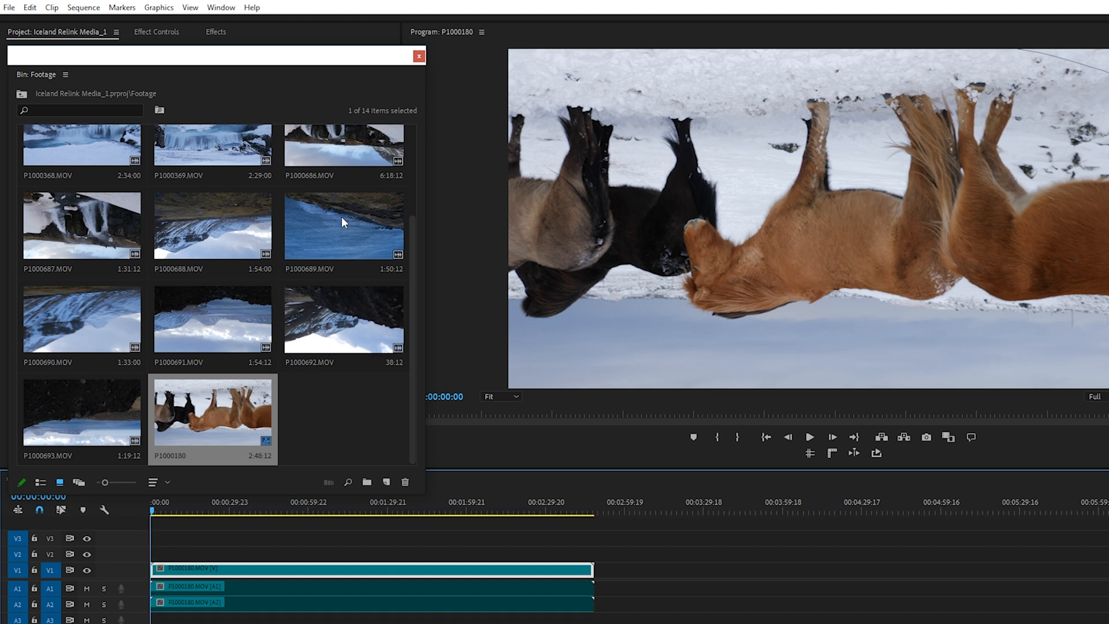
pyautogui.click(418, 56)
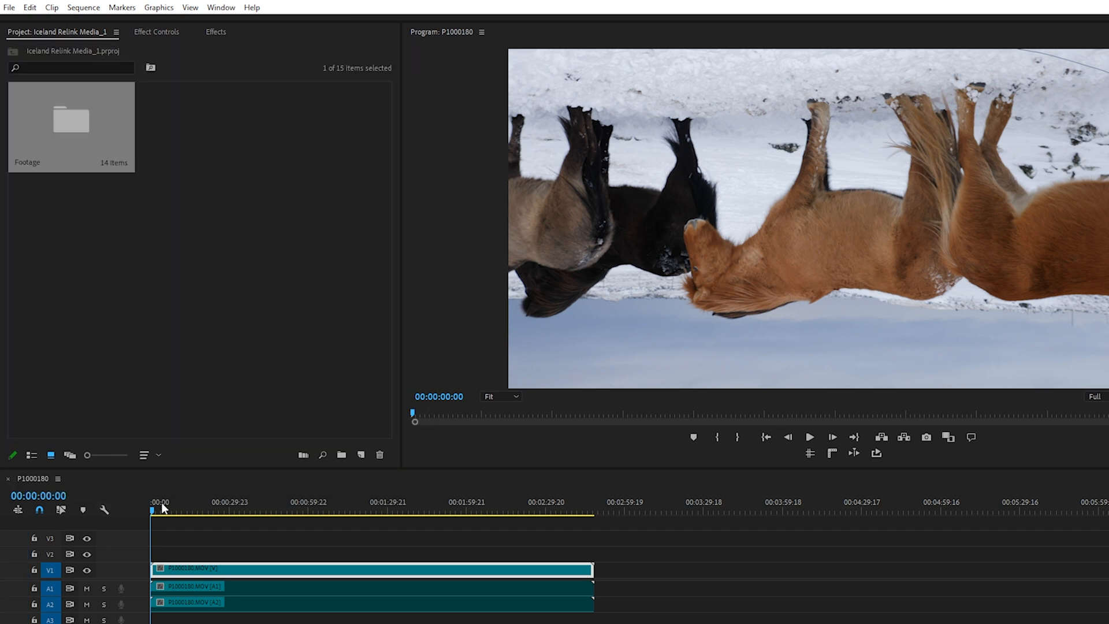
# Narrow the project area to enlarge the program preview, and set the P1000180.MOV clip's rotation to 180°.
pyautogui.moveTo(161, 505); pyautogui.dragTo(147, 535)
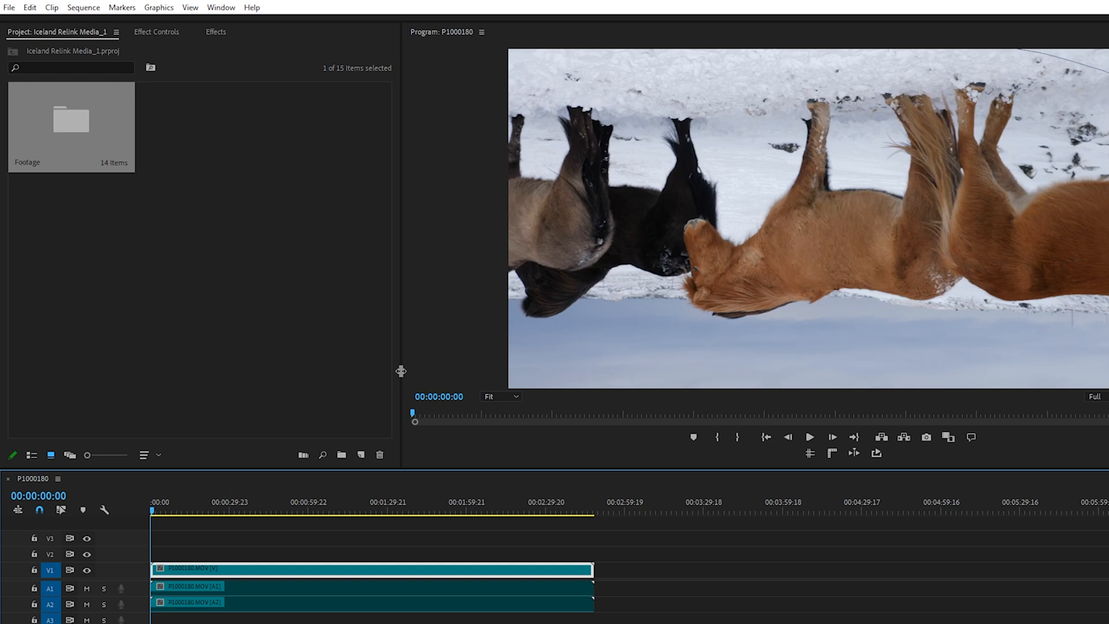
pyautogui.moveTo(400, 371); pyautogui.dragTo(256, 356)
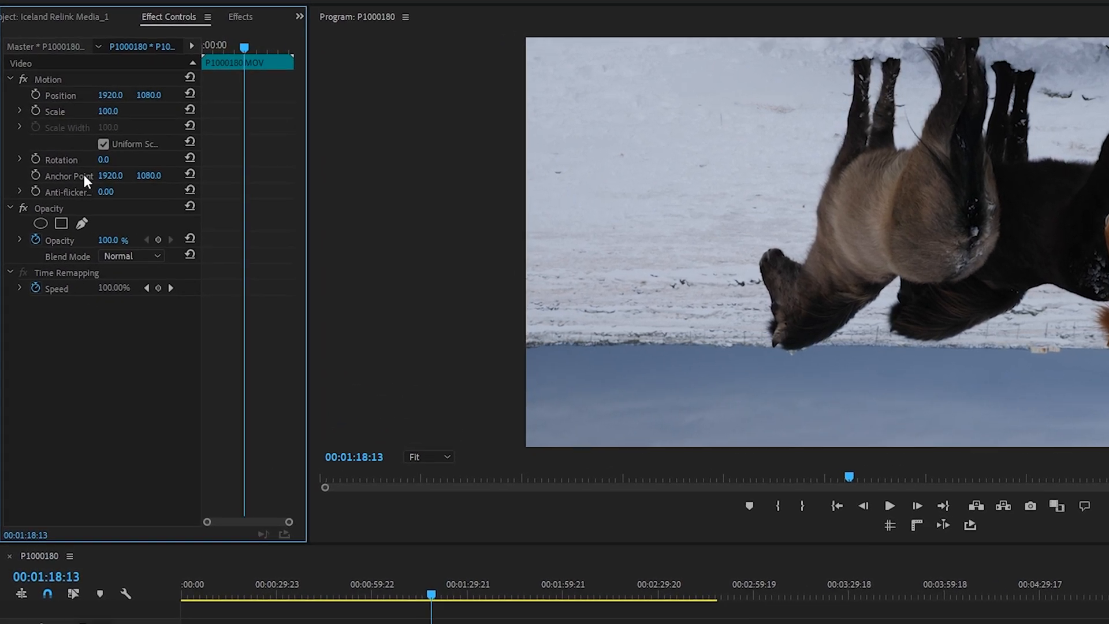
pyautogui.click(108, 160)
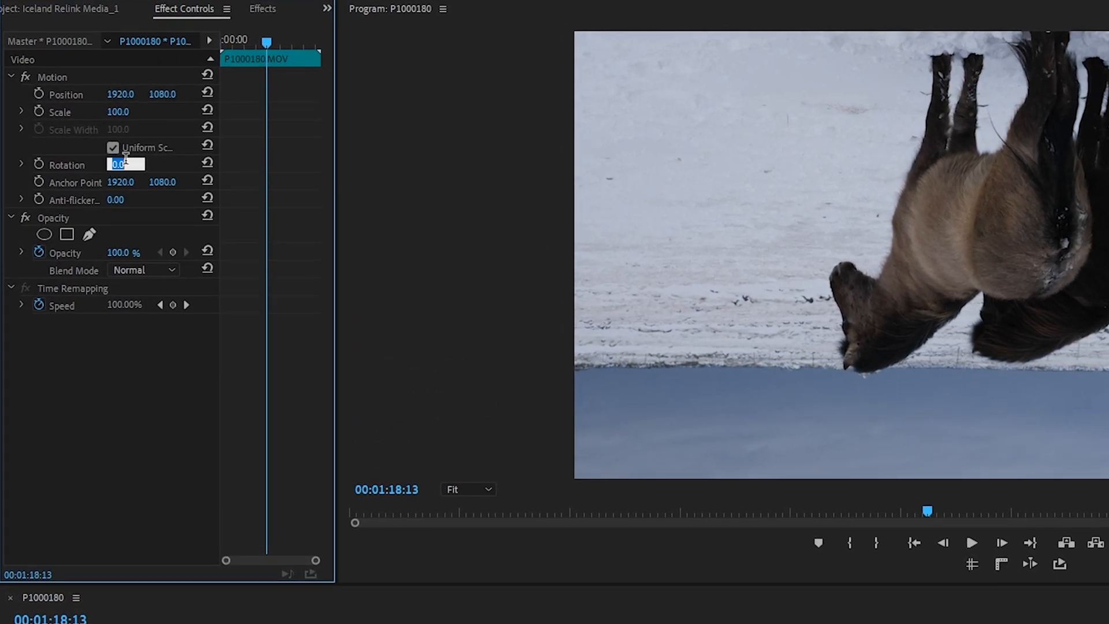
pyautogui.write('180')
pyautogui.press('Return')
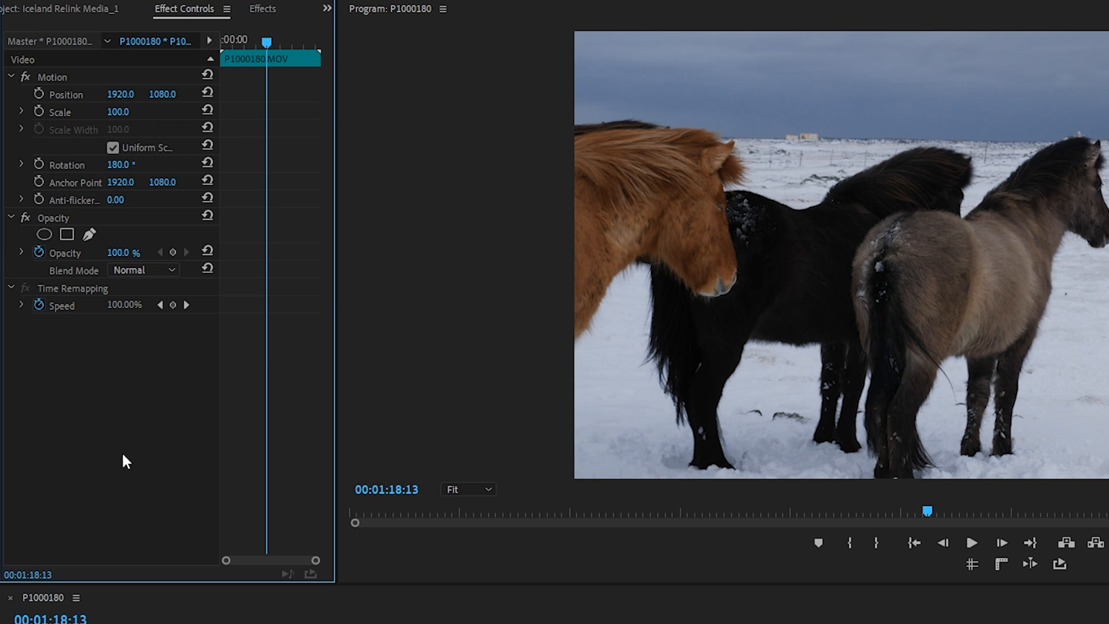
# Try rotating the clip freely to 199°, and undo that rotation change.
pyautogui.moveTo(128, 164)
pyautogui.mouseDown()
pyautogui.moveTo(94, 165)
pyautogui.moveTo(139, 164)
pyautogui.mouseUp()
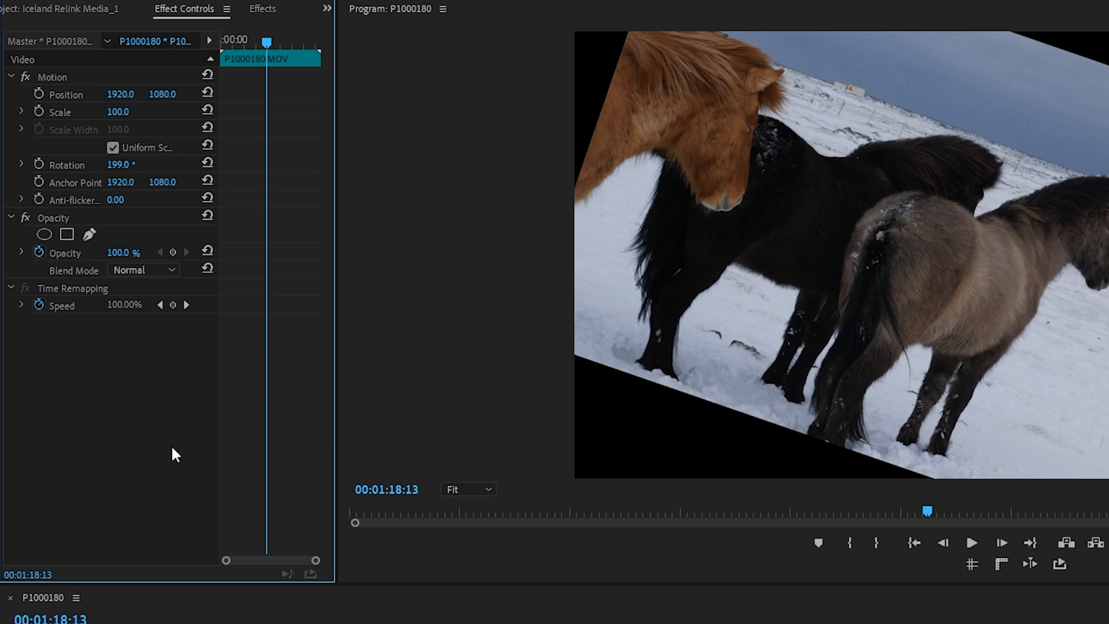
pyautogui.hotkey('ctrl', 'z')
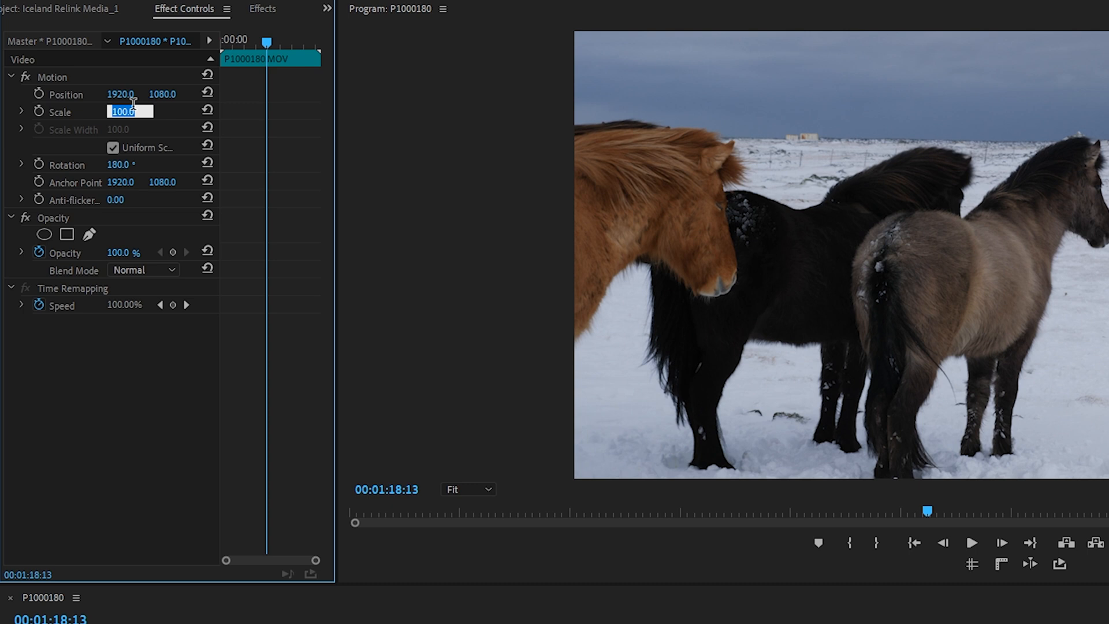
# Scale the P1000180.MOV clip to 130 and reframe it at position 2498, 1031.
pyautogui.write('130')
pyautogui.press('Return')
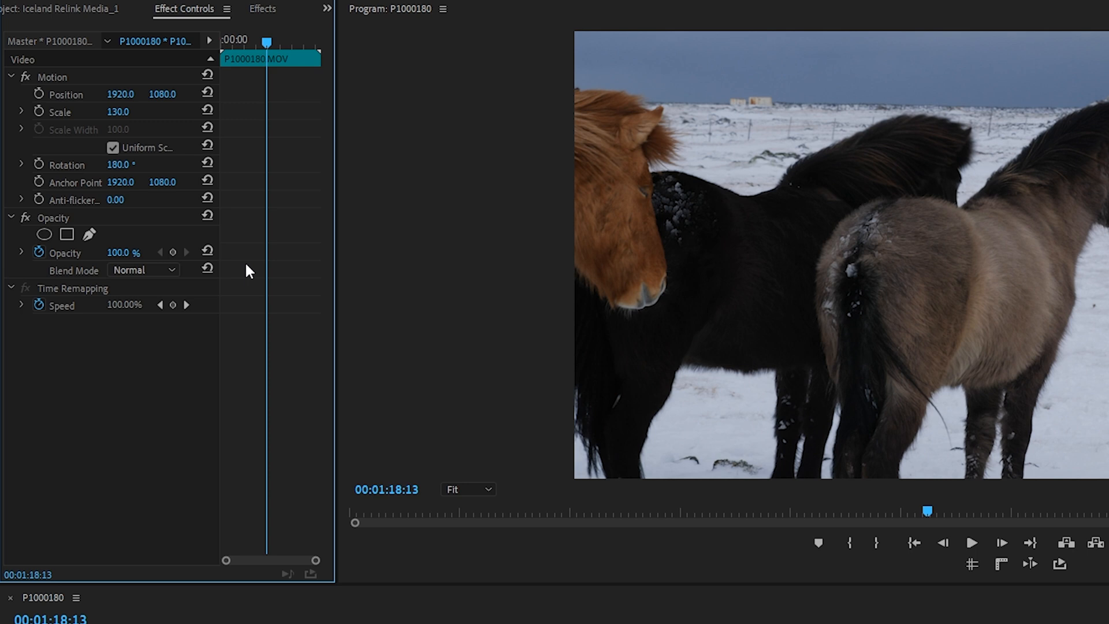
pyautogui.moveTo(115, 96)
pyautogui.mouseDown()
pyautogui.moveTo(516, 95)
pyautogui.moveTo(449, 95)
pyautogui.mouseUp()
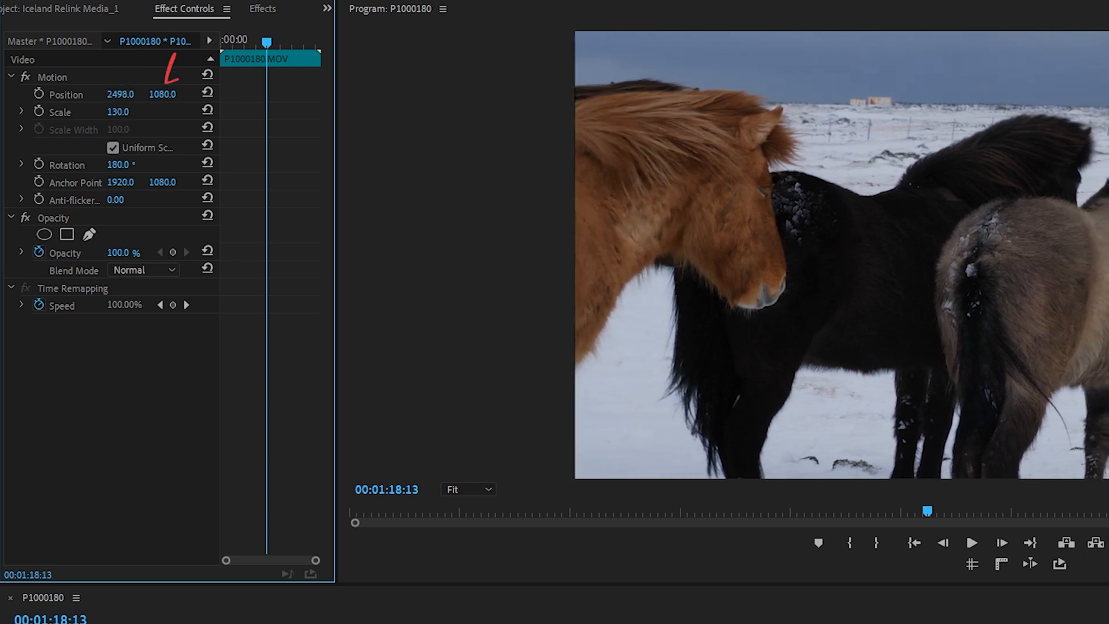
pyautogui.moveTo(175, 94)
pyautogui.mouseDown()
pyautogui.moveTo(249, 95)
pyautogui.moveTo(147, 95)
pyautogui.mouseUp()
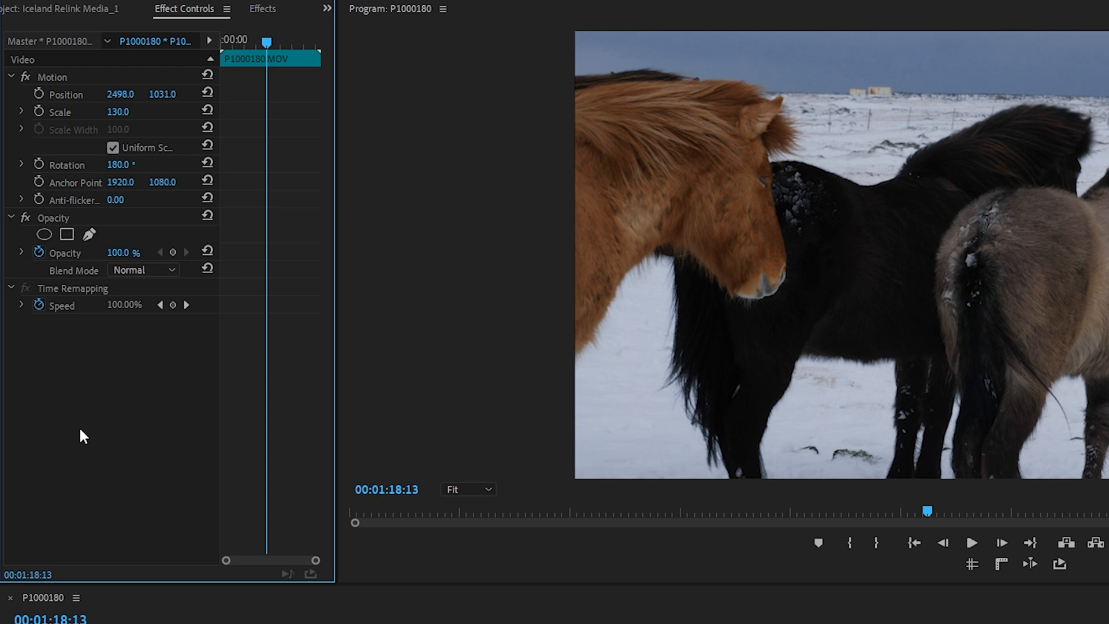
# Start a new color matte in the project, accepting the default video settings.
pyautogui.click(56, 6)
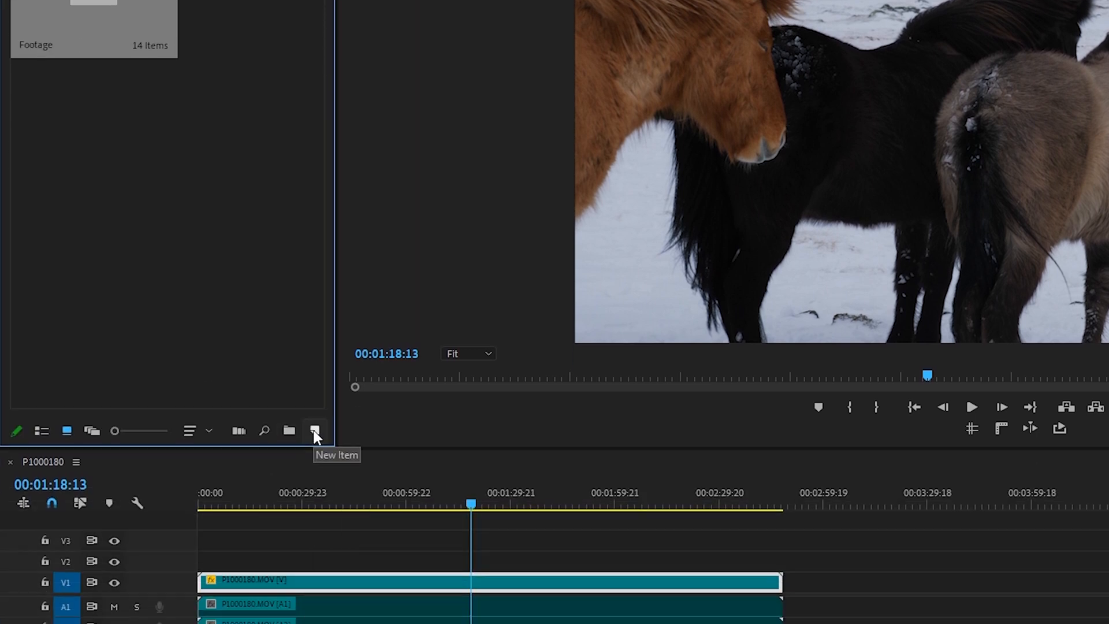
pyautogui.click(315, 432)
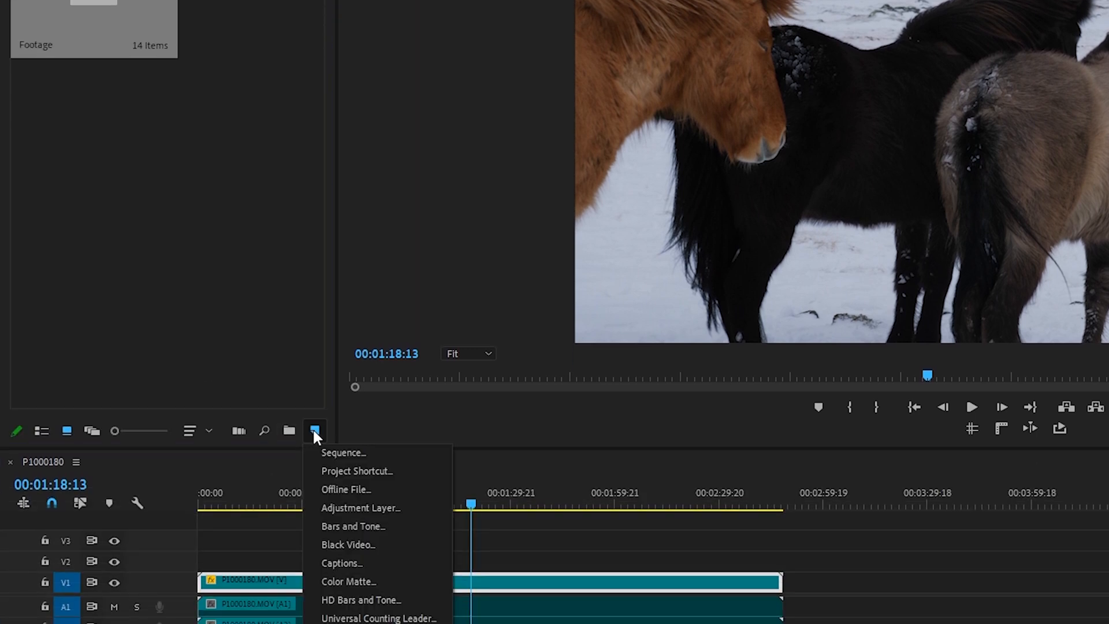
pyautogui.click(313, 580)
pyautogui.click(826, 330)
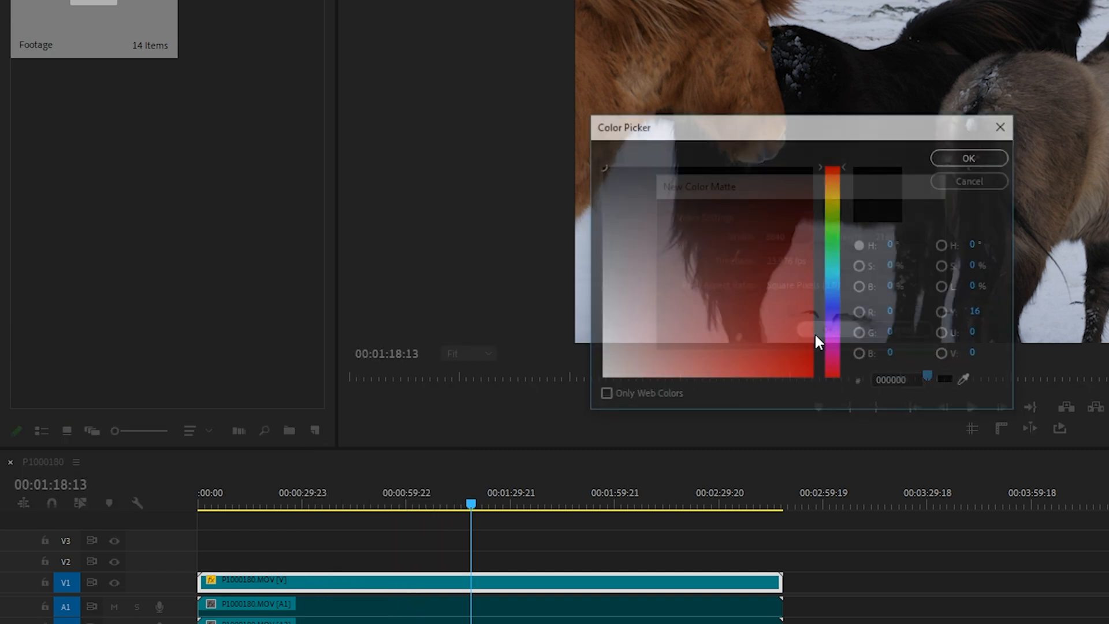
# Sample the matte color 442717 from the brown horse's forelock in the preview and name the matte Orange.
pyautogui.moveTo(771, 134); pyautogui.dragTo(282, 51)
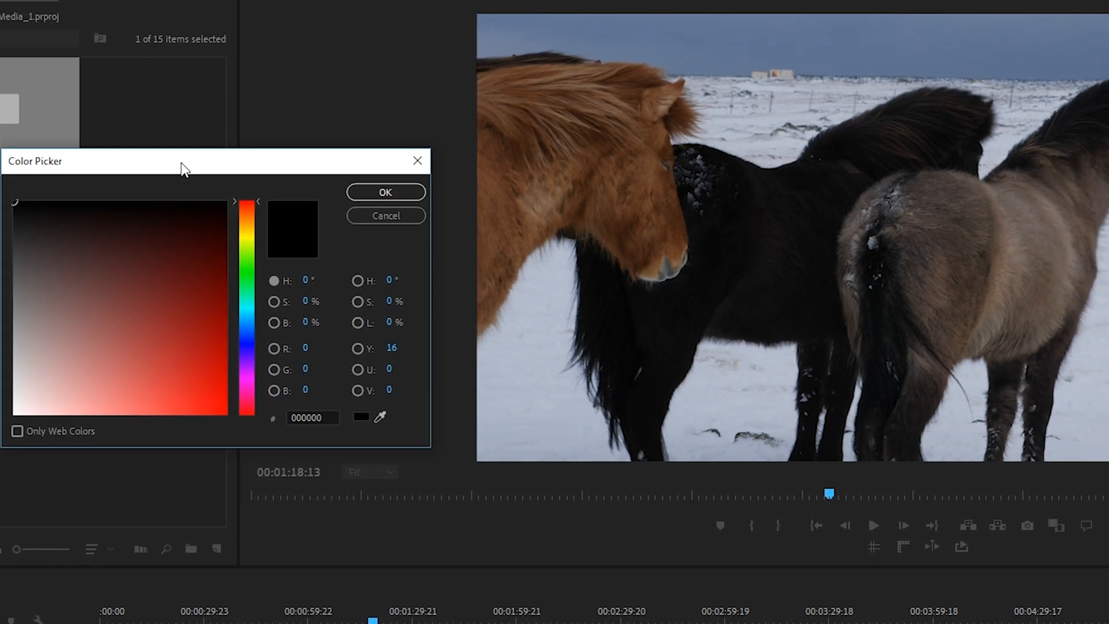
pyautogui.click(382, 415)
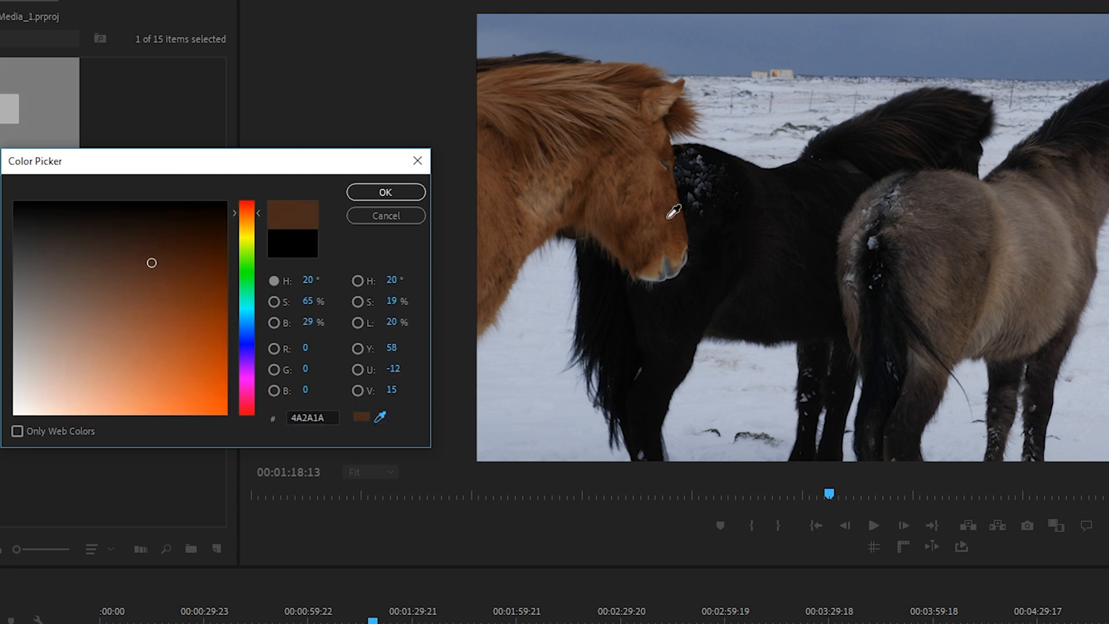
pyautogui.click(645, 75)
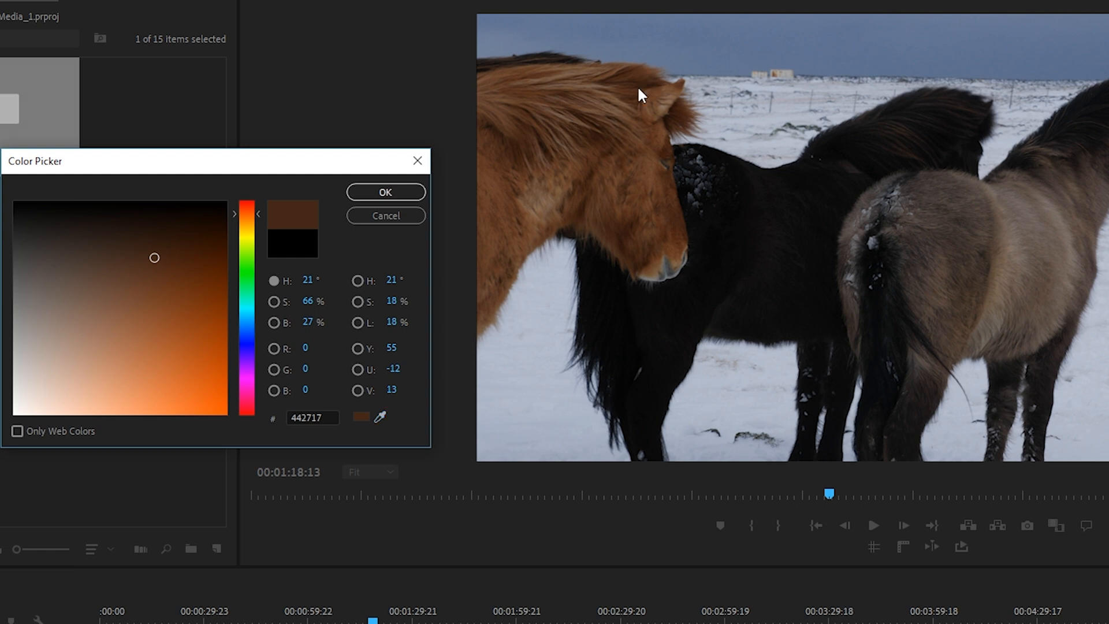
pyautogui.click(363, 193)
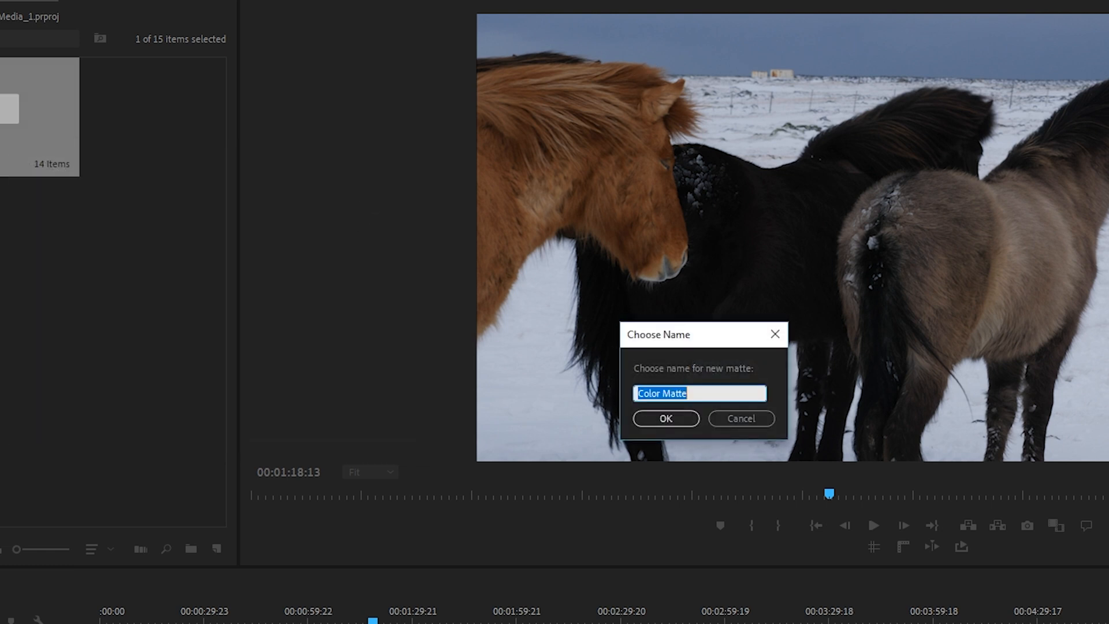
pyautogui.write('Orange')
pyautogui.click(656, 419)
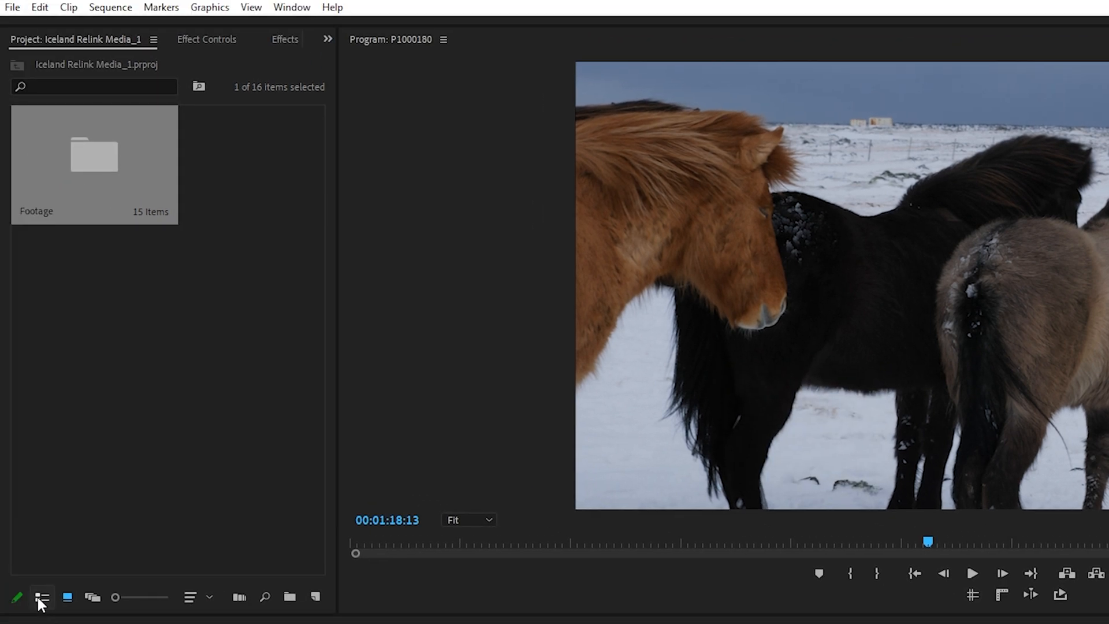
# Display the project items as a list, move the Orange matte and P1000180 sequence out of the Footage bin, and collapse the bin.
pyautogui.click(41, 597)
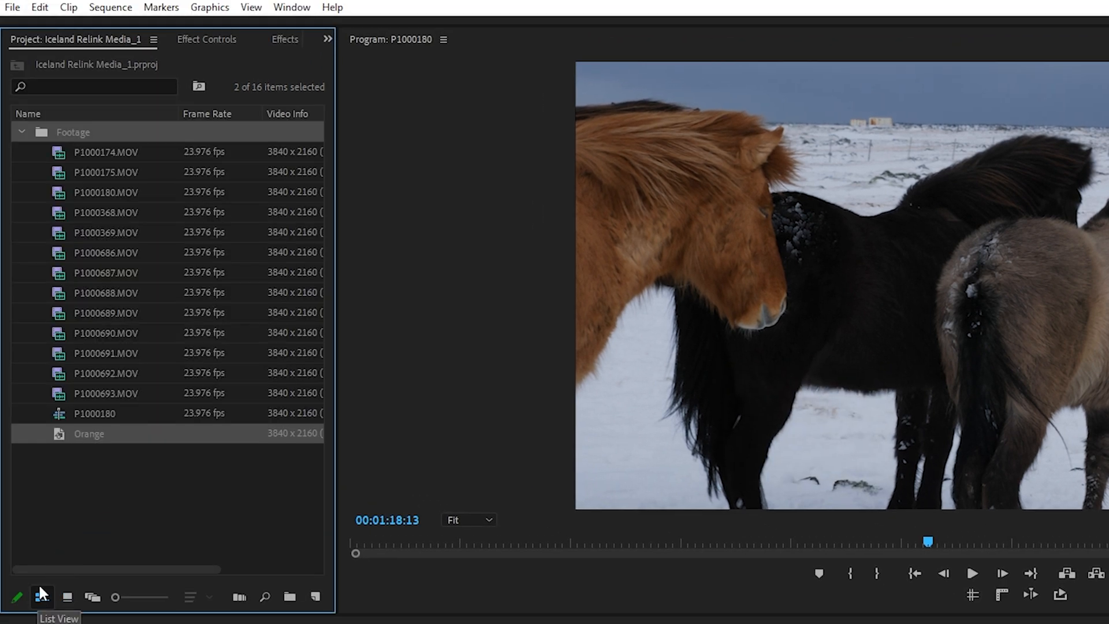
pyautogui.click(61, 134)
pyautogui.moveTo(53, 436); pyautogui.dragTo(49, 453)
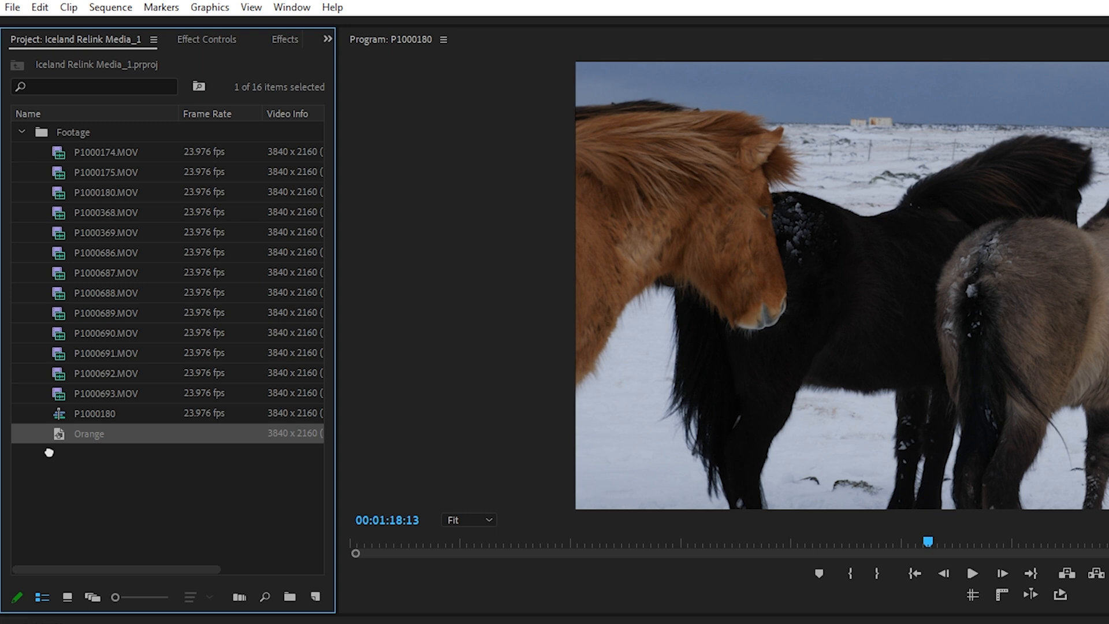
pyautogui.moveTo(49, 452); pyautogui.dragTo(37, 487)
pyautogui.moveTo(62, 417); pyautogui.dragTo(37, 430)
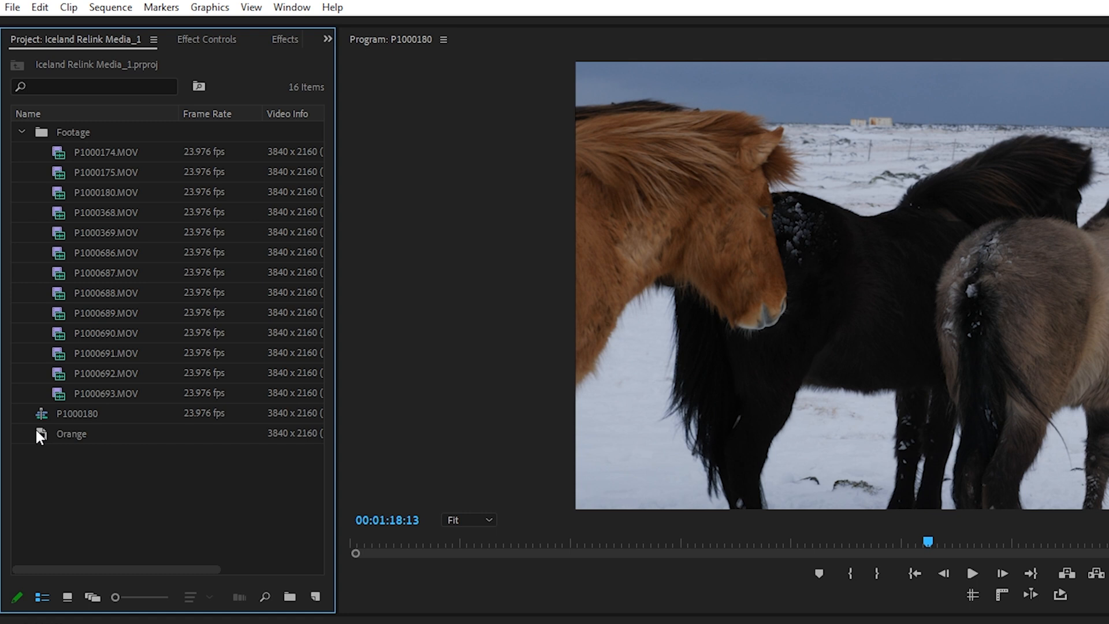
pyautogui.click(21, 131)
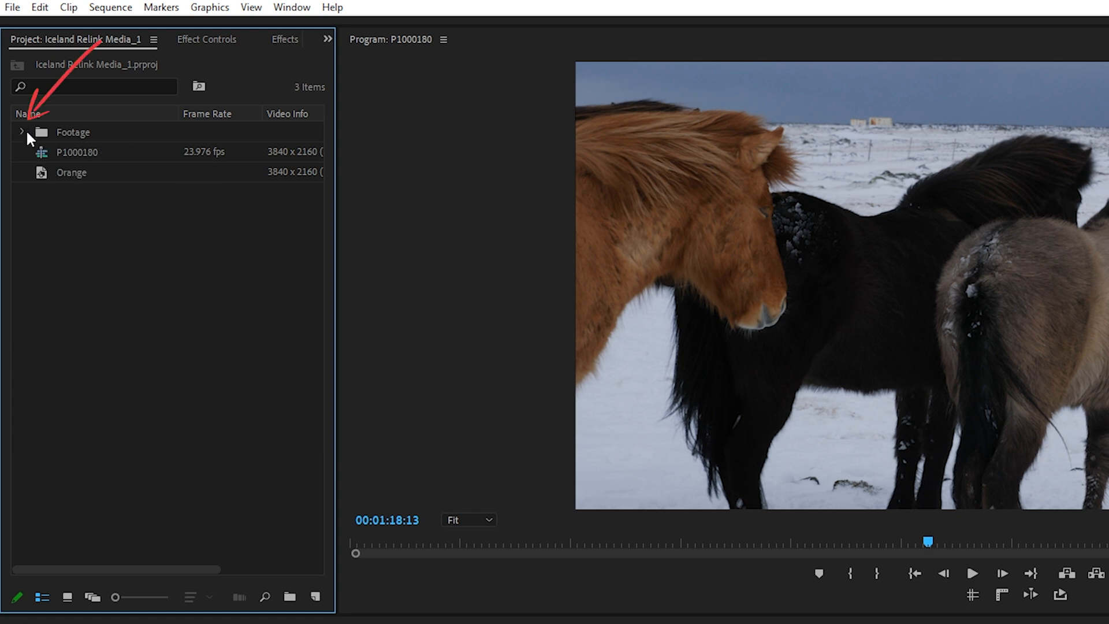
# Place the Orange matte on track V2 starting at 00:01:18:13 and extend its end to lengthen the clip.
pyautogui.click(41, 168)
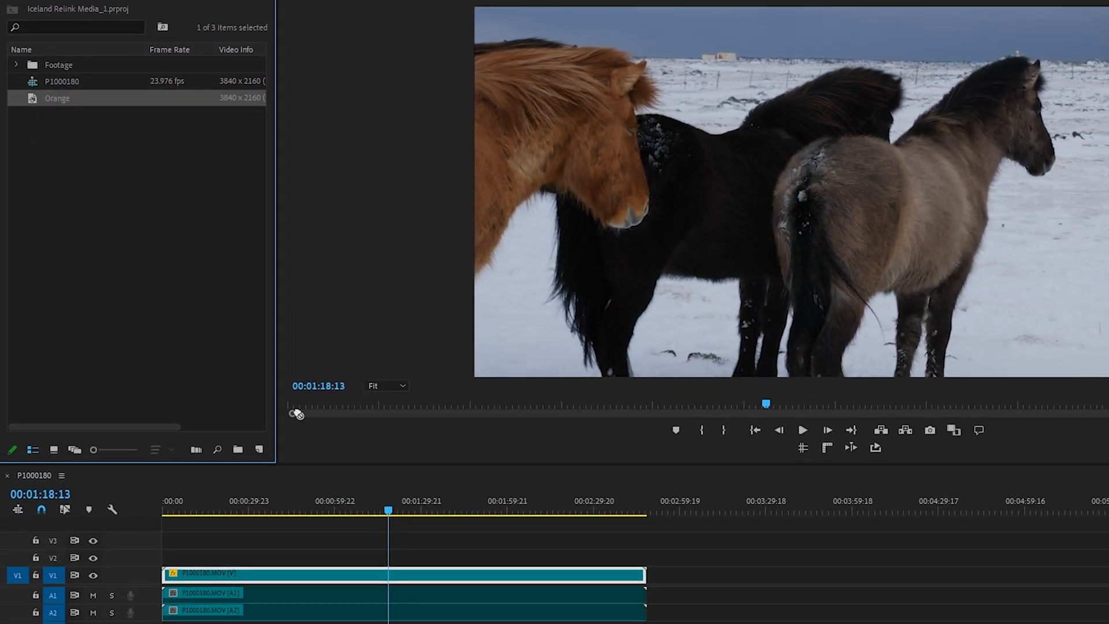
pyautogui.moveTo(296, 413); pyautogui.dragTo(397, 554)
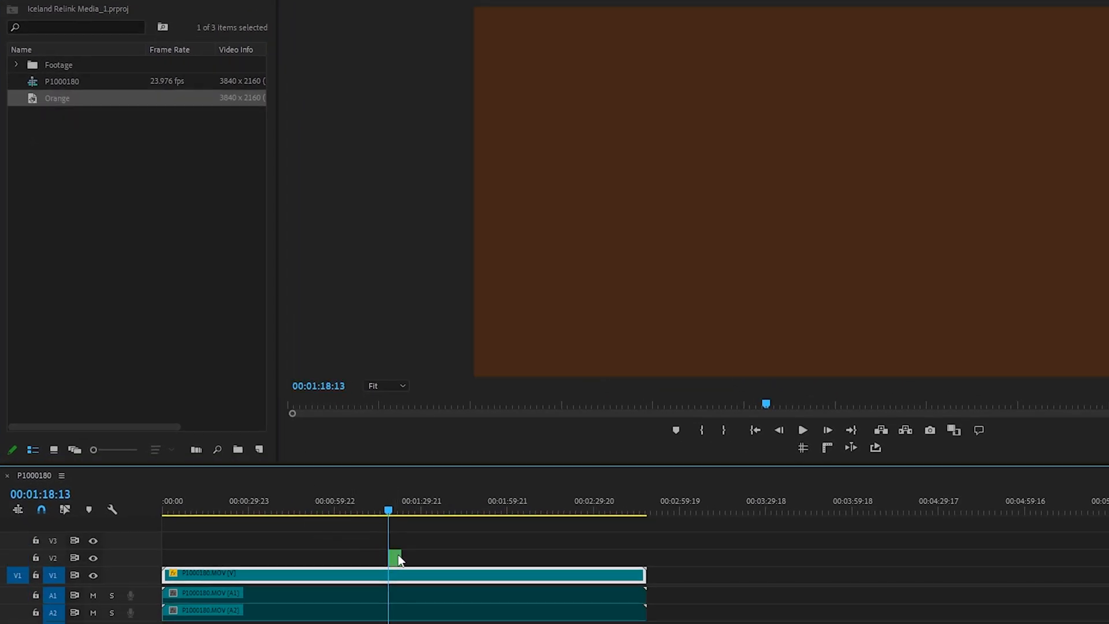
pyautogui.moveTo(402, 554); pyautogui.dragTo(525, 554)
# Move the playhead to 00:01:29:09 over the Orange clip and change the matte's color to 6E3313.
pyautogui.click(419, 498)
pyautogui.click(434, 554)
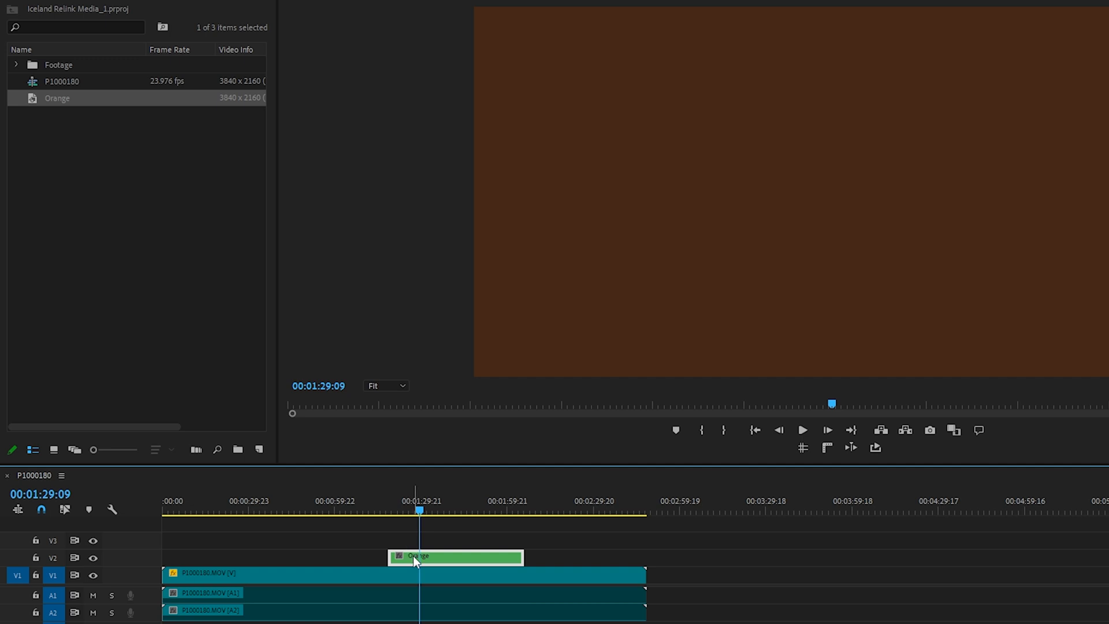
pyautogui.doubleClick(414, 555)
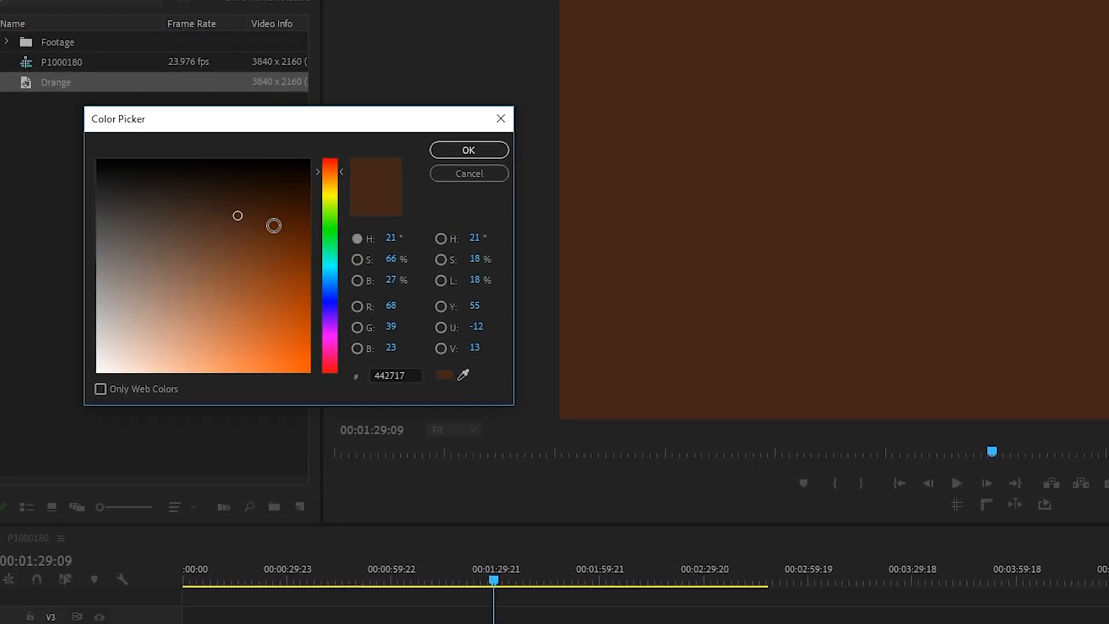
pyautogui.moveTo(238, 219)
pyautogui.mouseDown()
pyautogui.moveTo(244, 240)
pyautogui.moveTo(273, 250)
pyautogui.mouseUp()
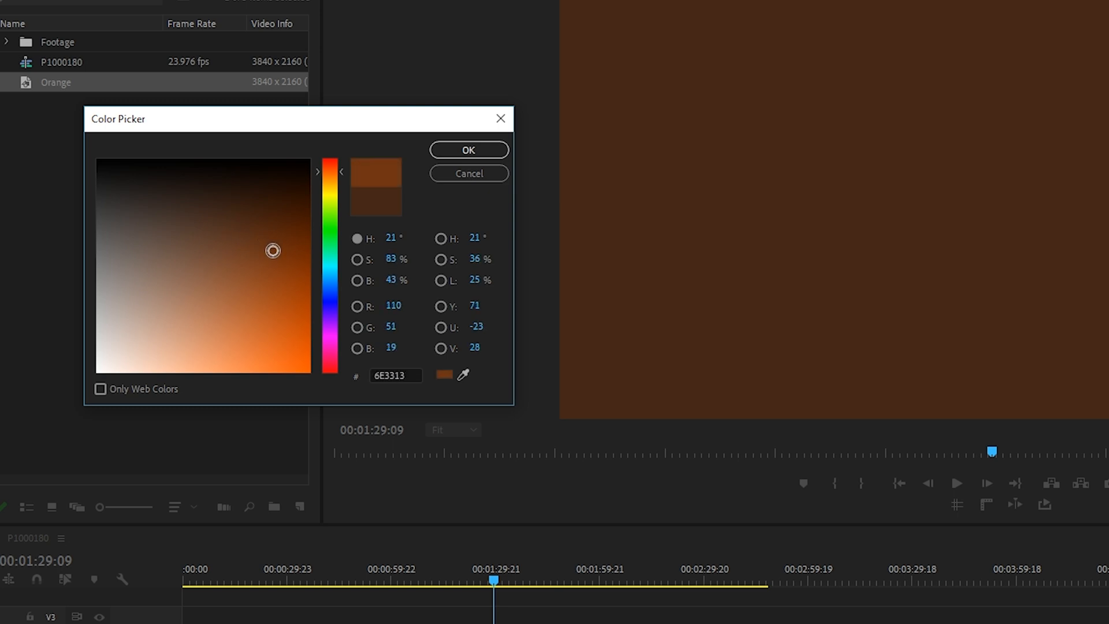
pyautogui.click(454, 151)
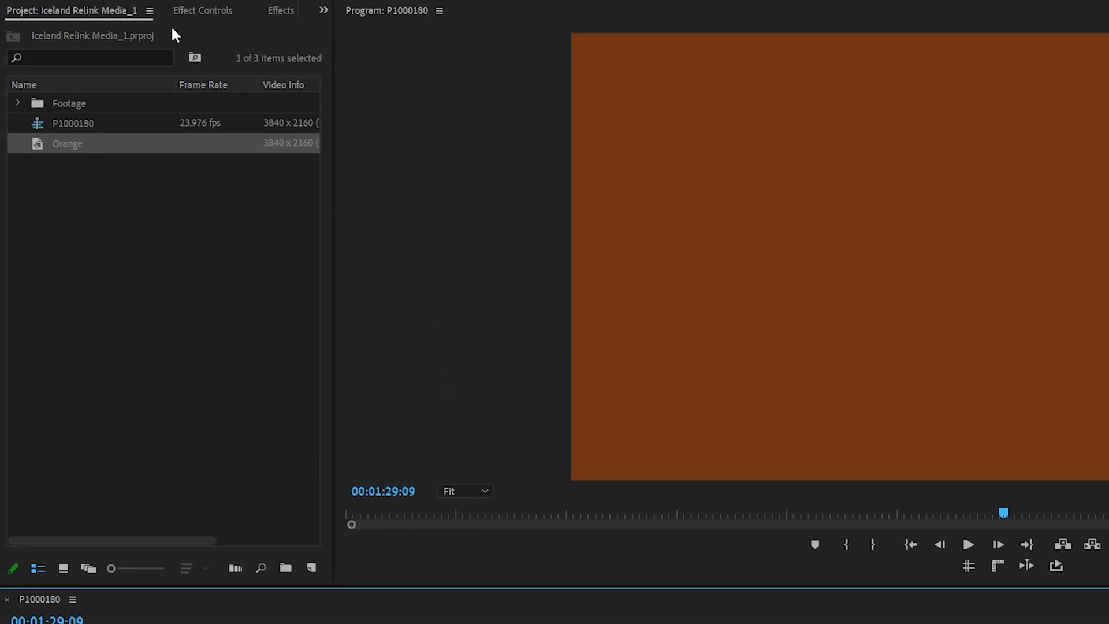
# Find the Crop video effect, apply it to the Orange clip on V2, and show the clip's effect settings.
pyautogui.click(273, 10)
pyautogui.click(84, 32)
pyautogui.write('crop')
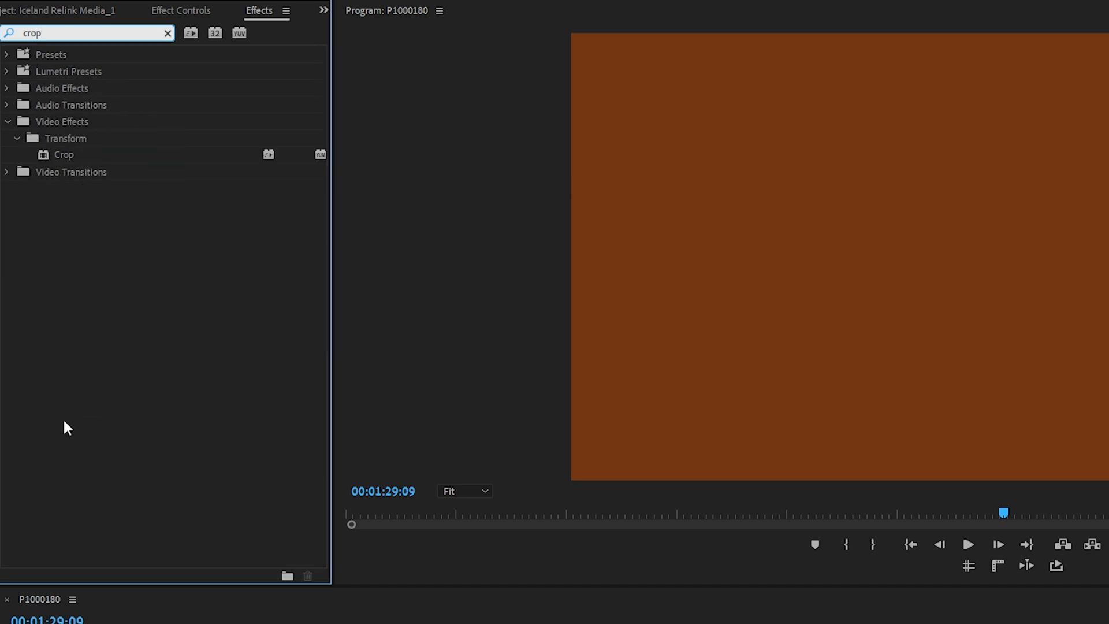
pyautogui.click(46, 153)
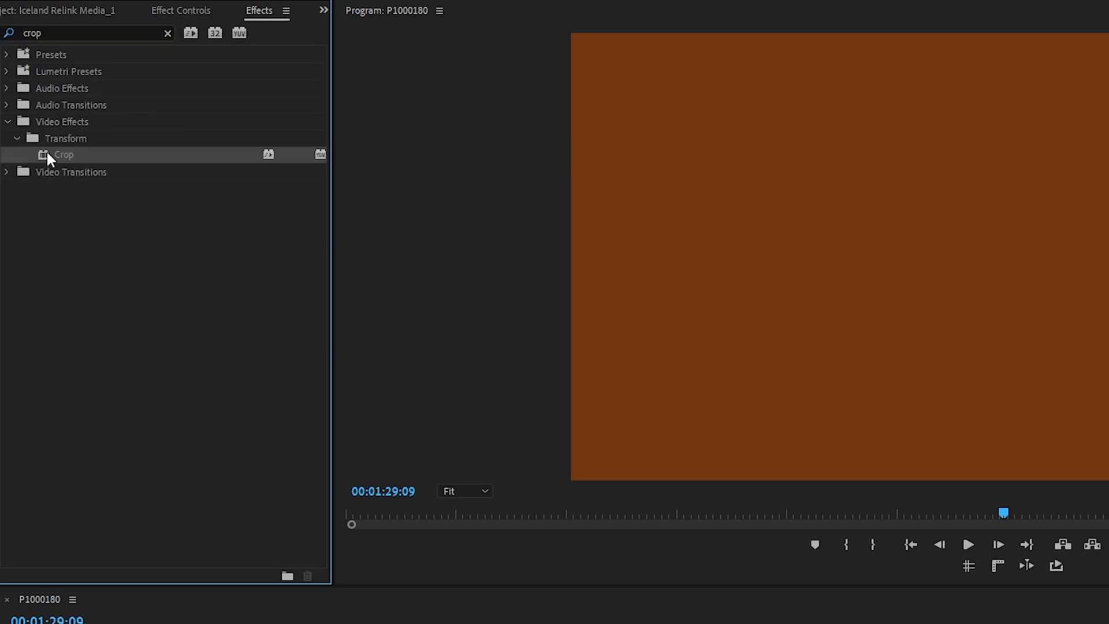
pyautogui.moveTo(46, 151); pyautogui.dragTo(418, 599)
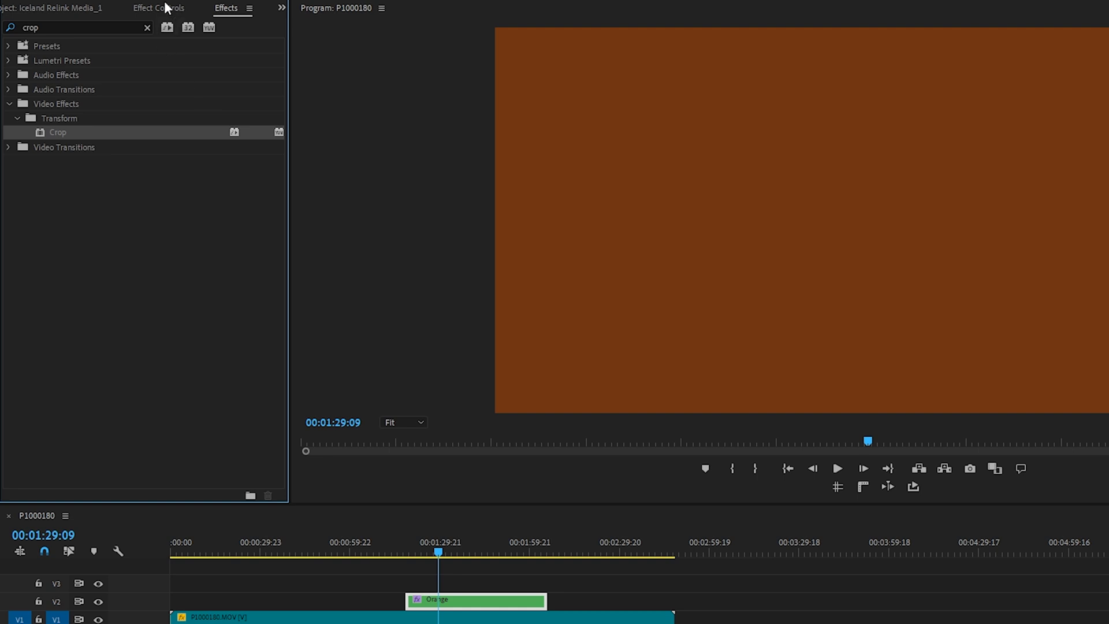
pyautogui.click(164, 7)
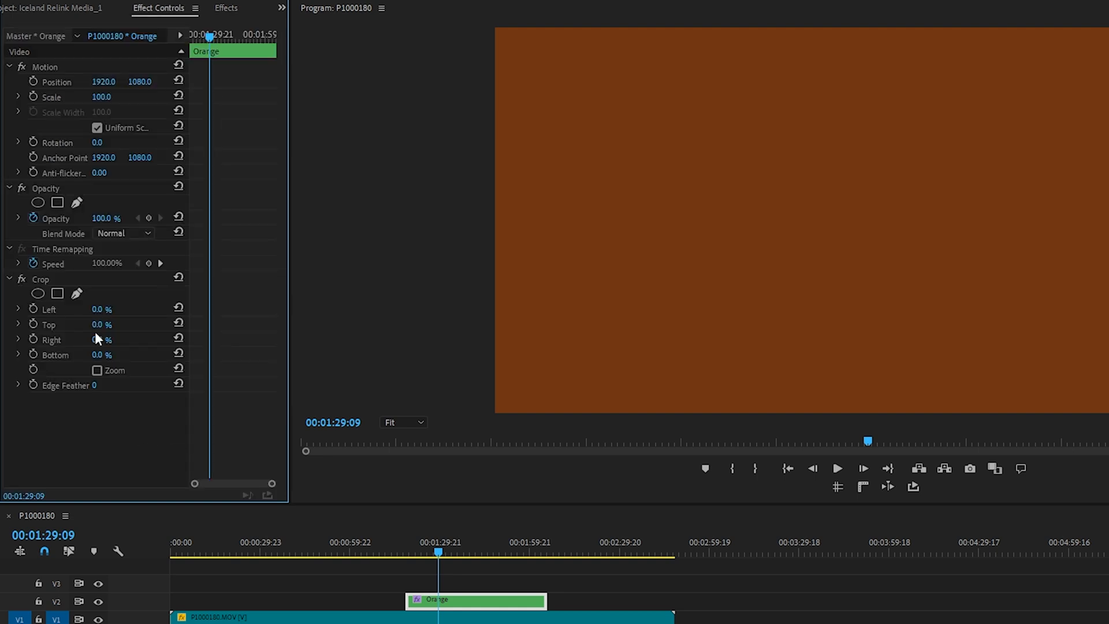
# Try cropping the Orange clip with Left 6%, Top 78%, Right 4% and Bottom 4%, and reset the Crop effect.
pyautogui.moveTo(96, 329); pyautogui.dragTo(143, 330)
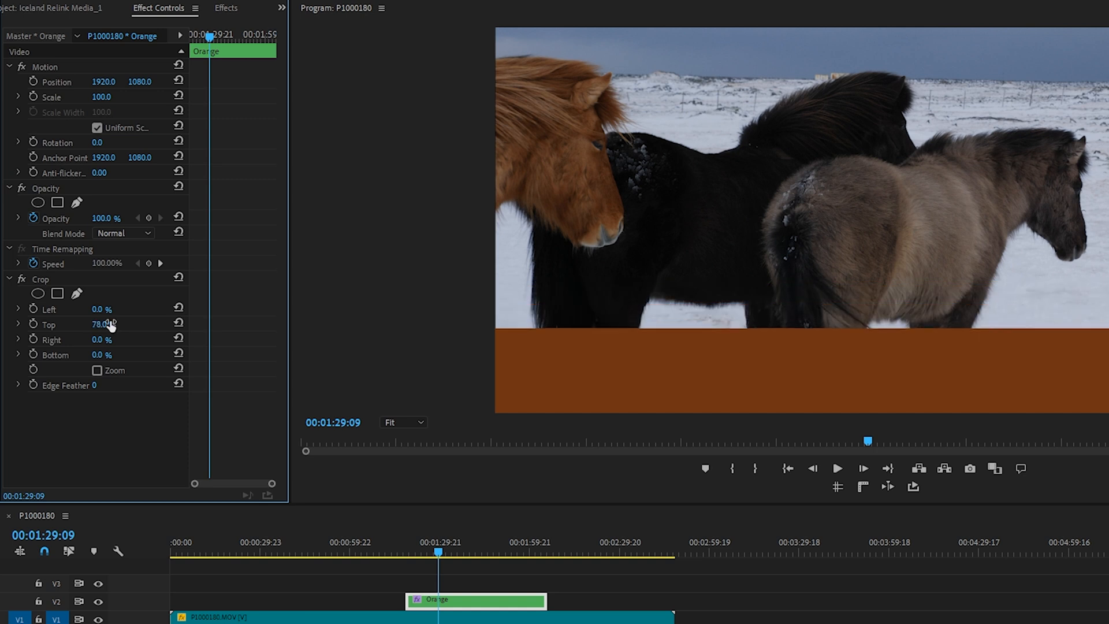
pyautogui.moveTo(100, 358)
pyautogui.mouseDown()
pyautogui.moveTo(116, 358)
pyautogui.moveTo(102, 358)
pyautogui.mouseUp()
pyautogui.moveTo(97, 310); pyautogui.dragTo(102, 340)
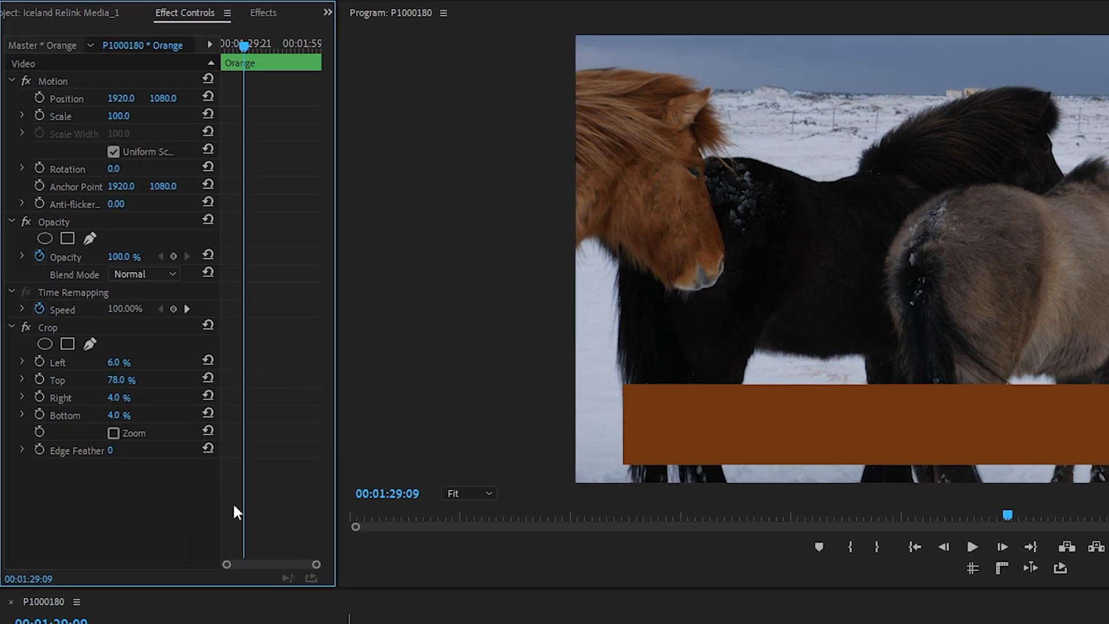
pyautogui.click(216, 326)
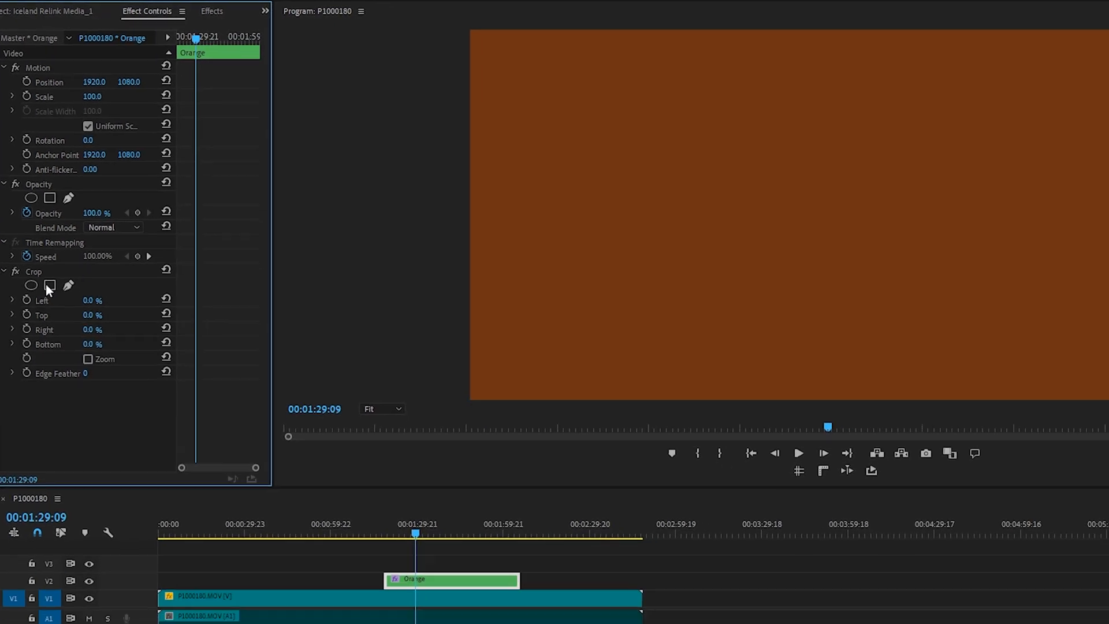
# Add a rectangular mask to the Crop effect, stretch it into a wide bar across the lower frame, and feather it by 213.8.
pyautogui.click(50, 286)
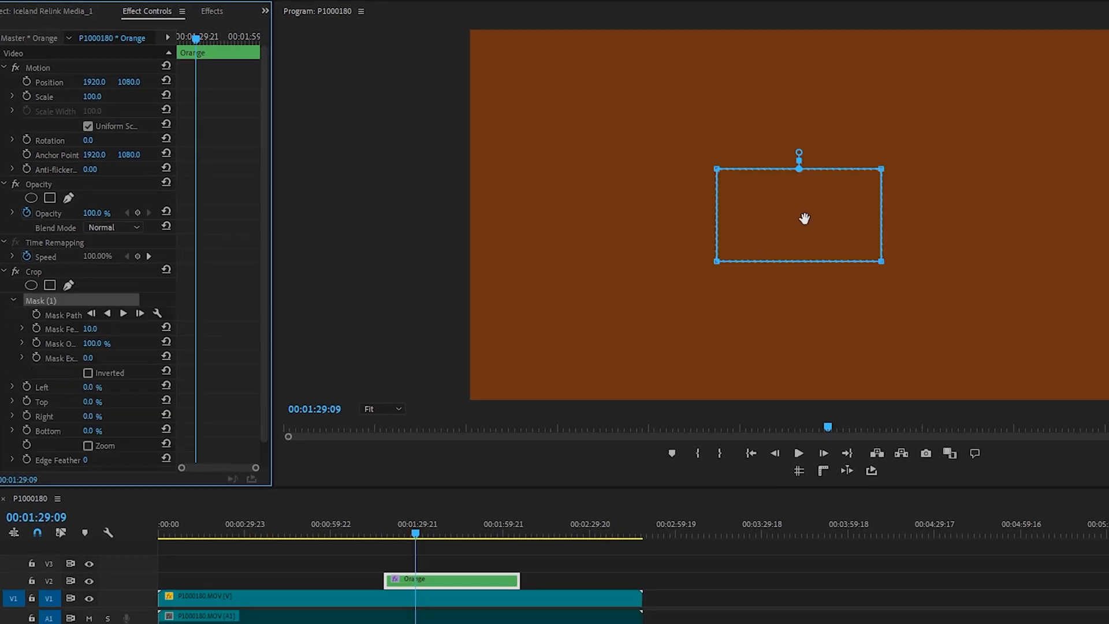
pyautogui.moveTo(804, 219); pyautogui.dragTo(578, 340)
pyautogui.hotkey('ctrl', 'z')
pyautogui.moveTo(803, 218); pyautogui.dragTo(578, 339)
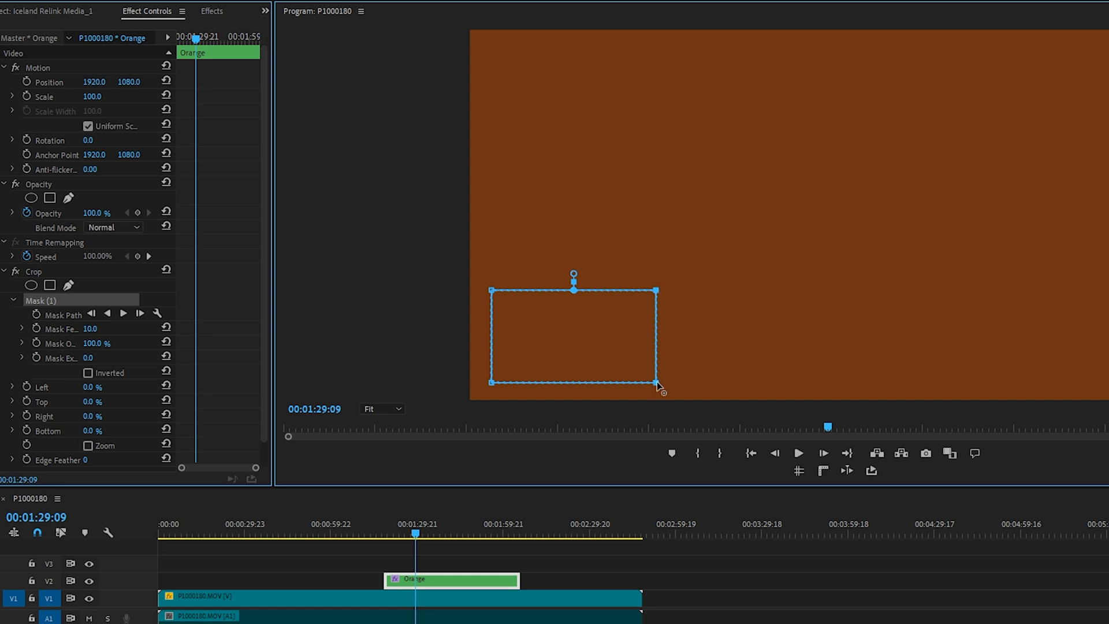
pyautogui.moveTo(656, 384); pyautogui.dragTo(1105, 381)
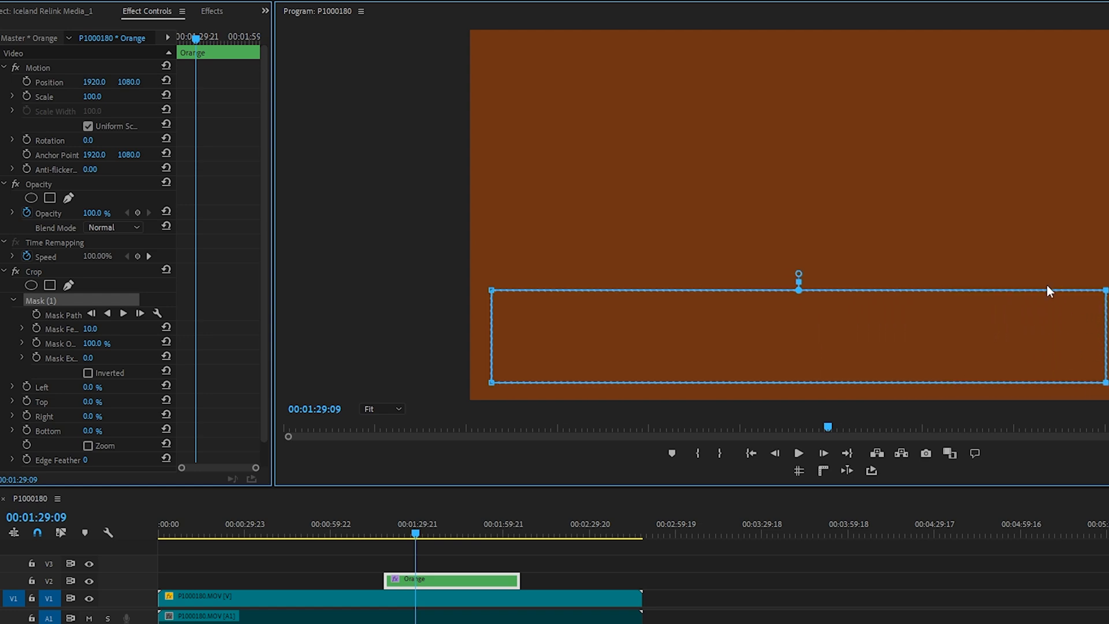
pyautogui.moveTo(799, 276); pyautogui.dragTo(808, 253)
pyautogui.moveTo(807, 250); pyautogui.dragTo(806, 252)
# Invert the Crop mask with the Left crop at 100%, and reduce the mask feather until the bar's edges are sharp.
pyautogui.click(85, 386)
pyautogui.write('100')
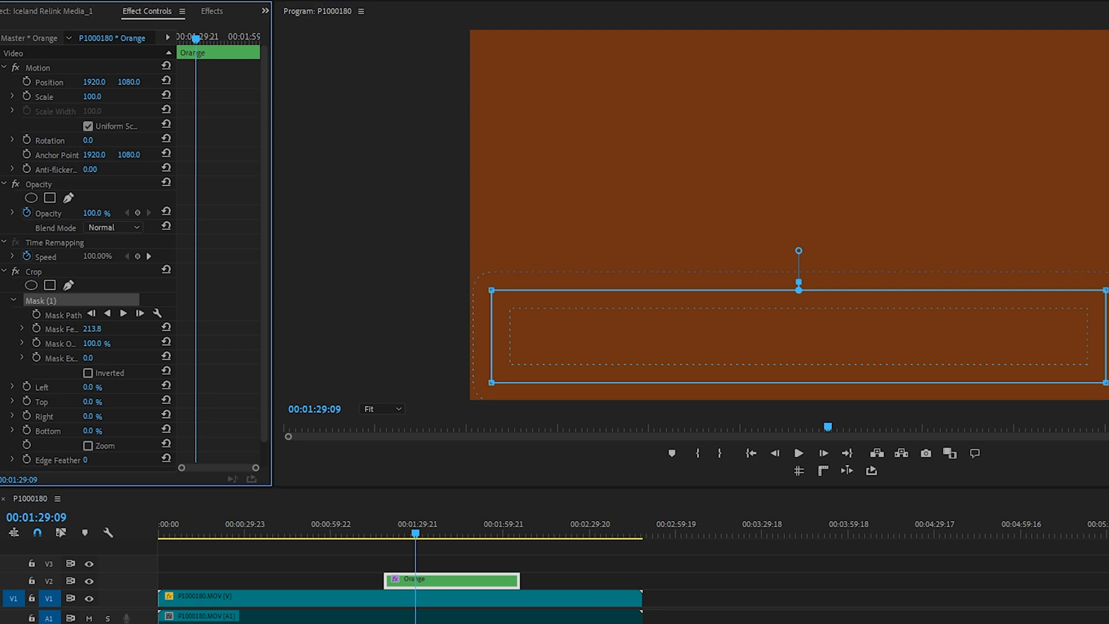
pyautogui.press('Return')
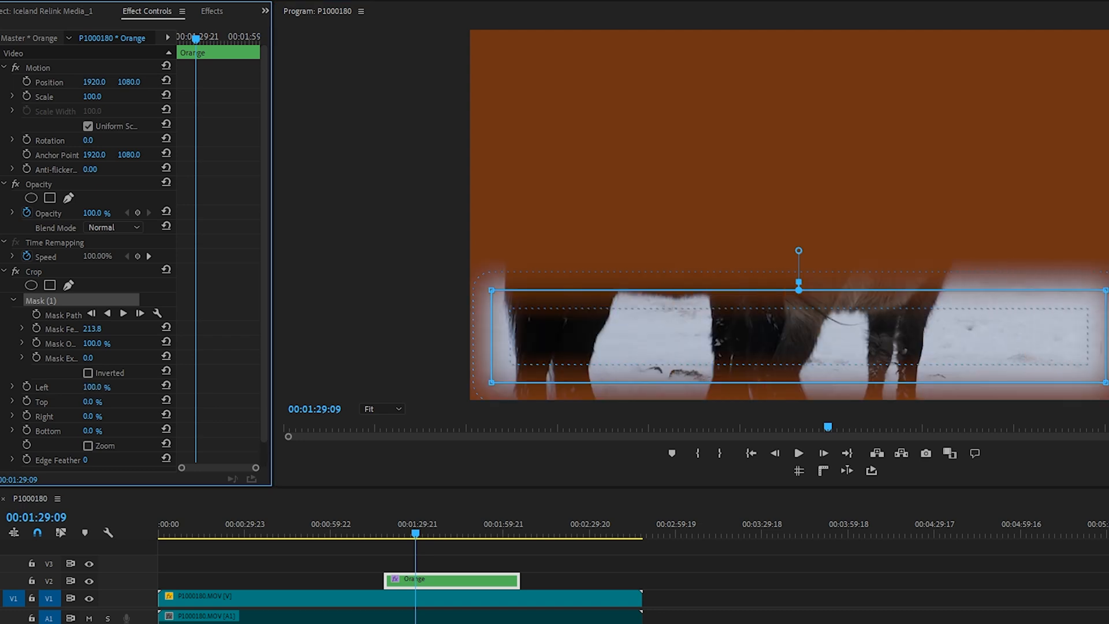
pyautogui.moveTo(95, 387); pyautogui.dragTo(38, 387)
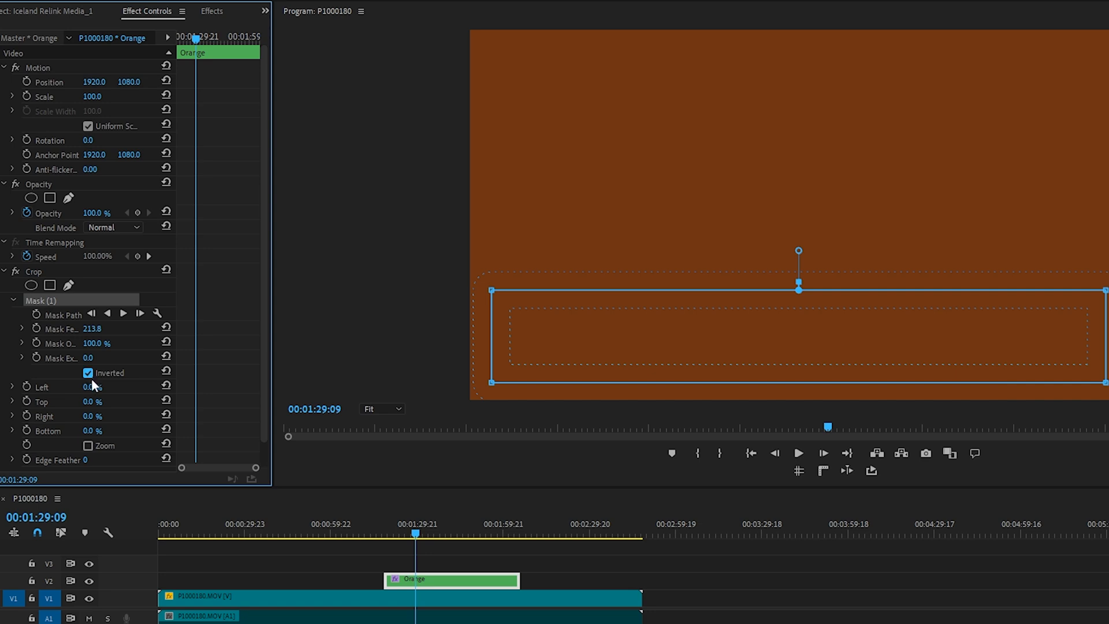
pyautogui.moveTo(90, 386); pyautogui.dragTo(148, 387)
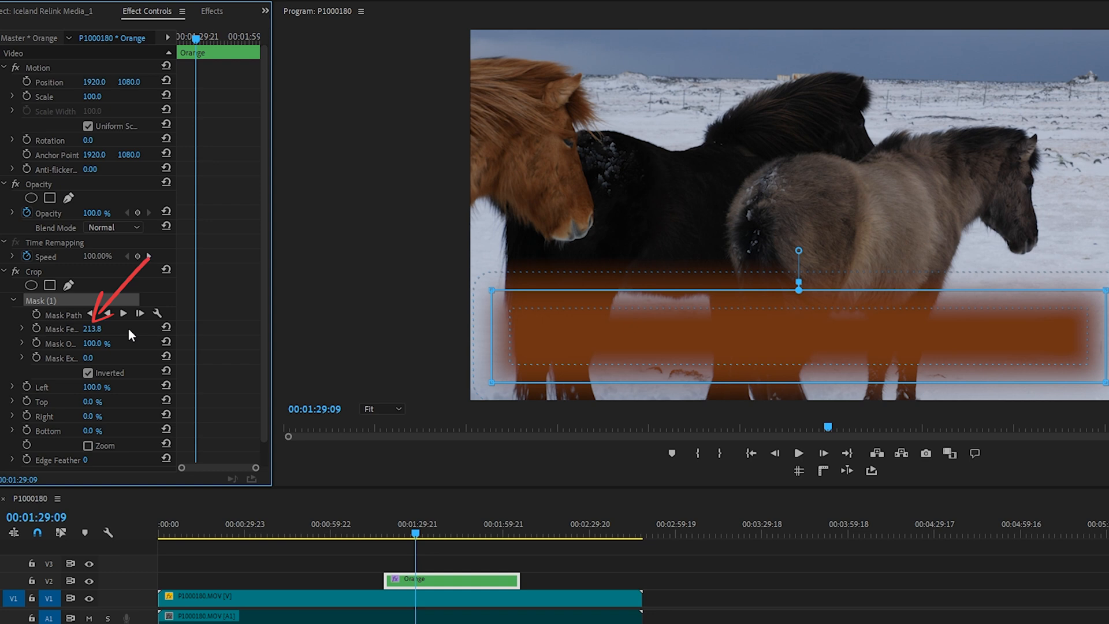
pyautogui.moveTo(94, 330); pyautogui.dragTo(0, 330)
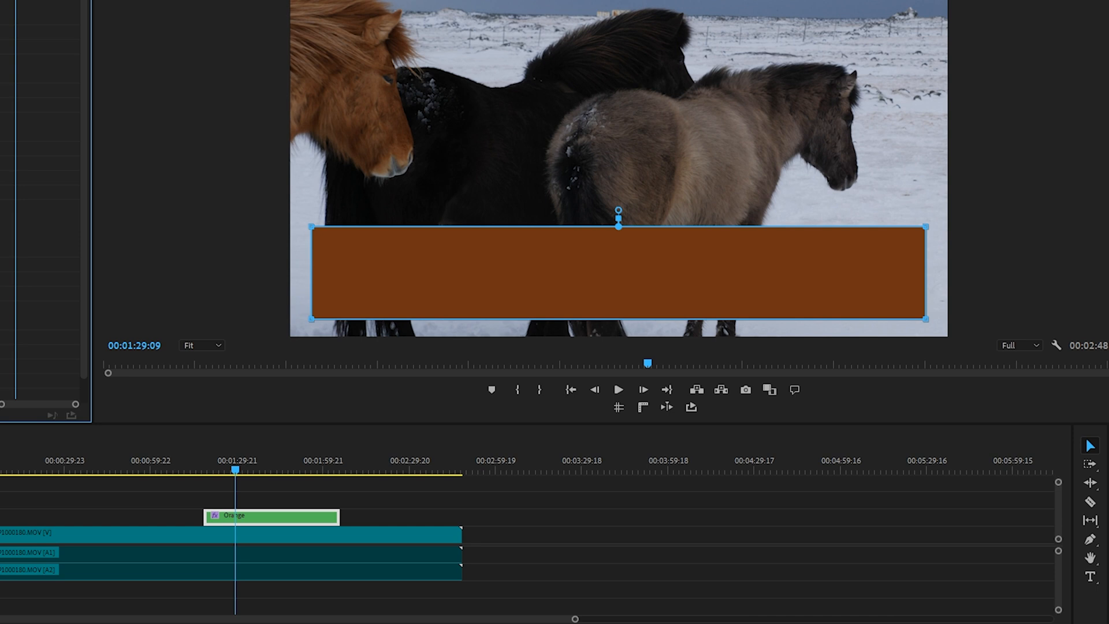
# Add the title text "Horses of Iceland" over the orange bar with the Type tool.
pyautogui.click(254, 501)
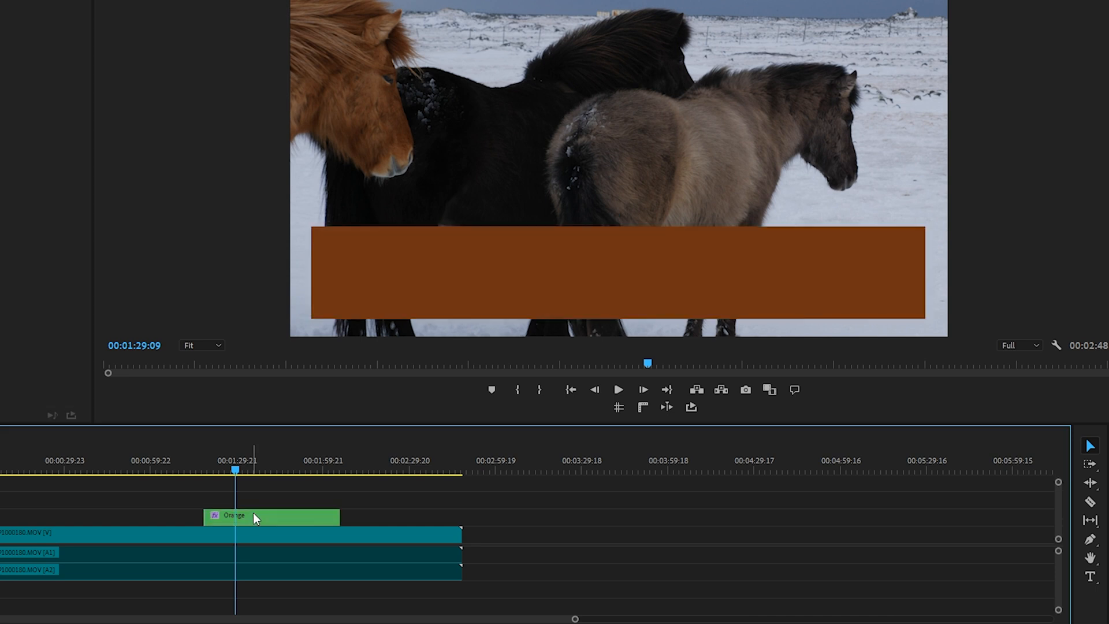
pyautogui.click(1089, 577)
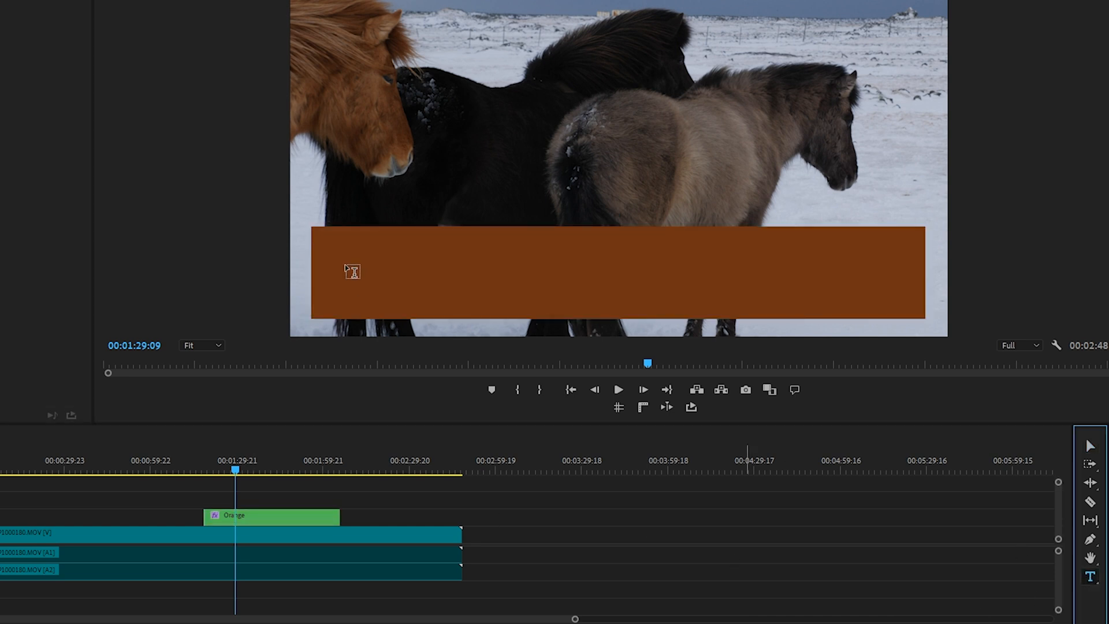
pyautogui.click(380, 282)
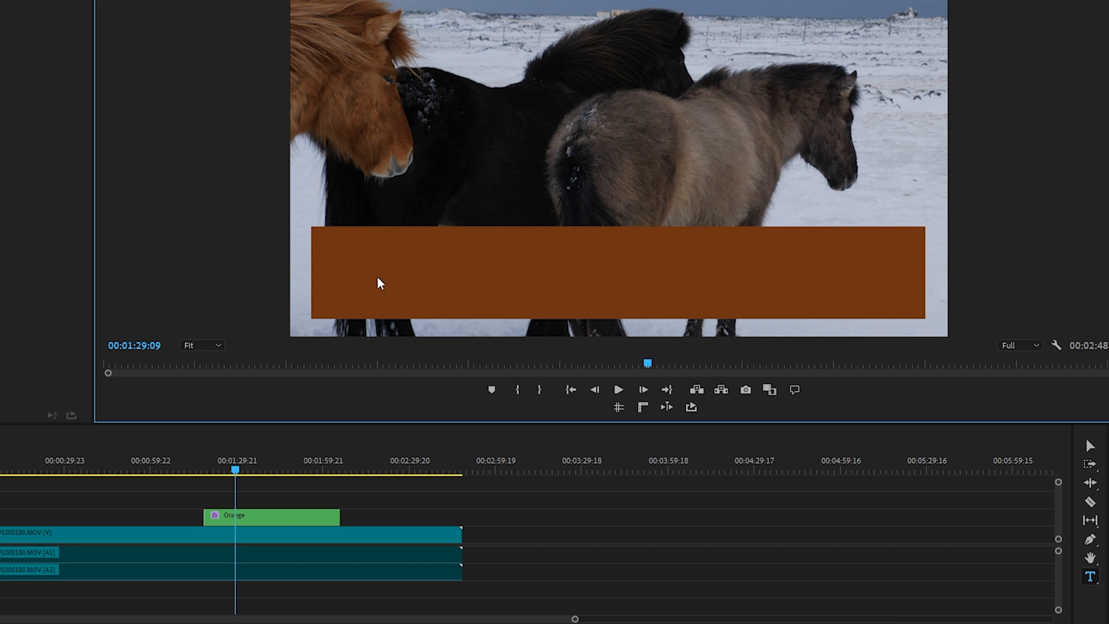
pyautogui.write('Horses of Icel')
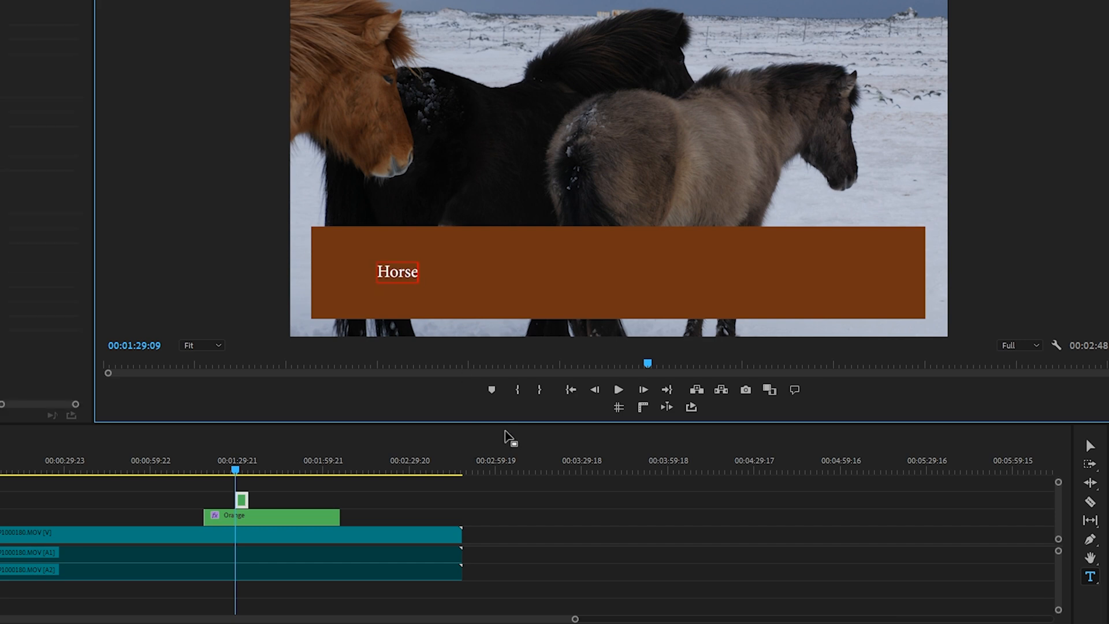
pyautogui.write('and')
# Select the whole title text and set its font size to 400.
pyautogui.moveTo(375, 277); pyautogui.dragTo(508, 285)
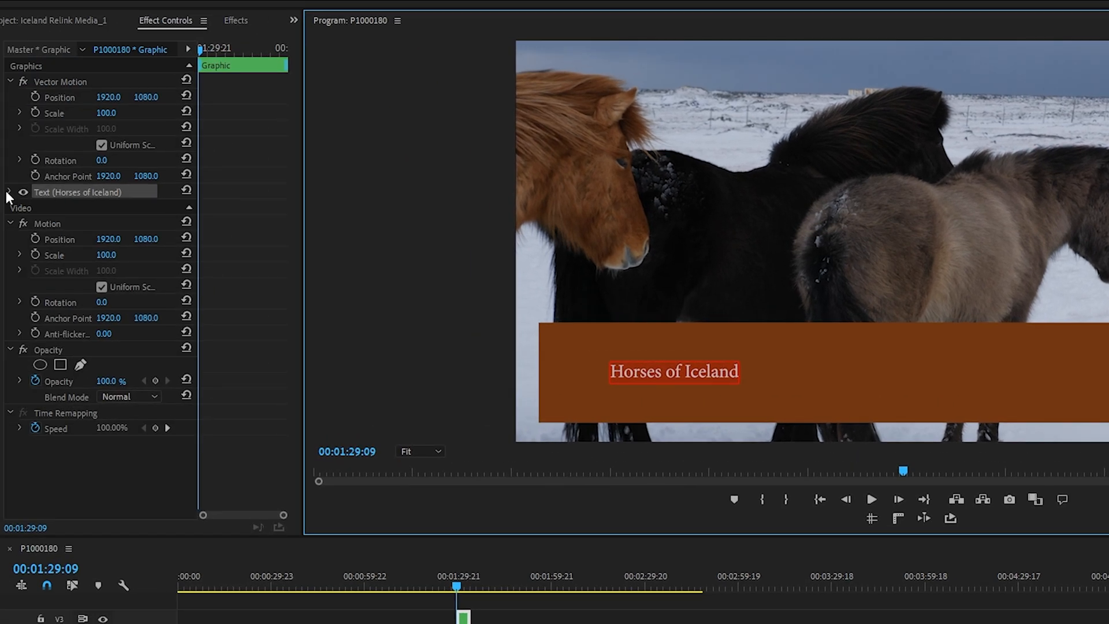
pyautogui.click(10, 201)
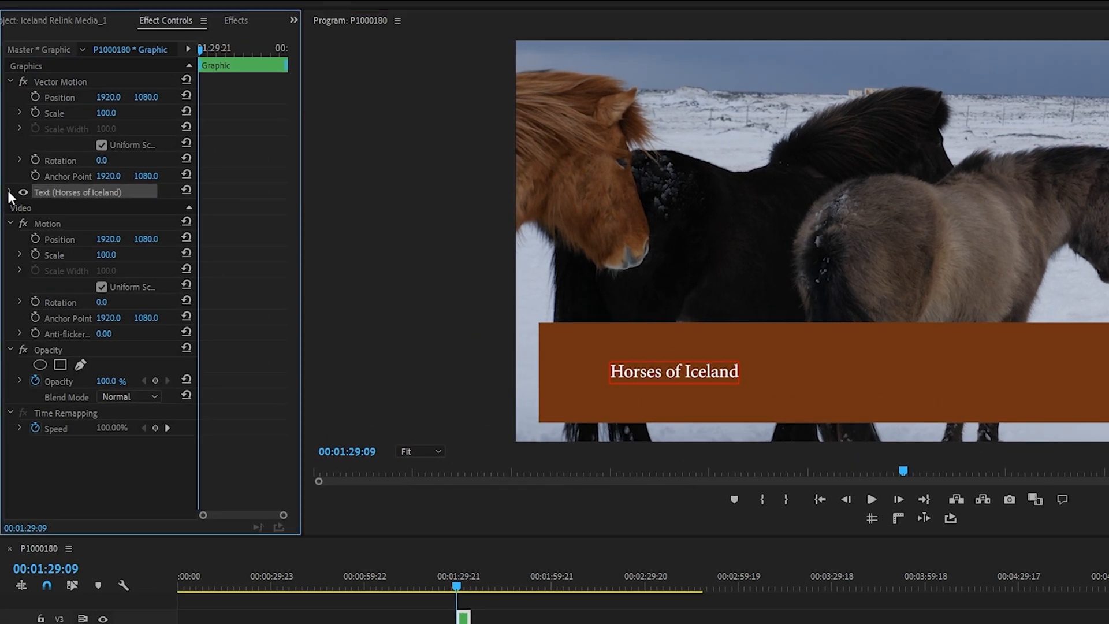
pyautogui.click(8, 191)
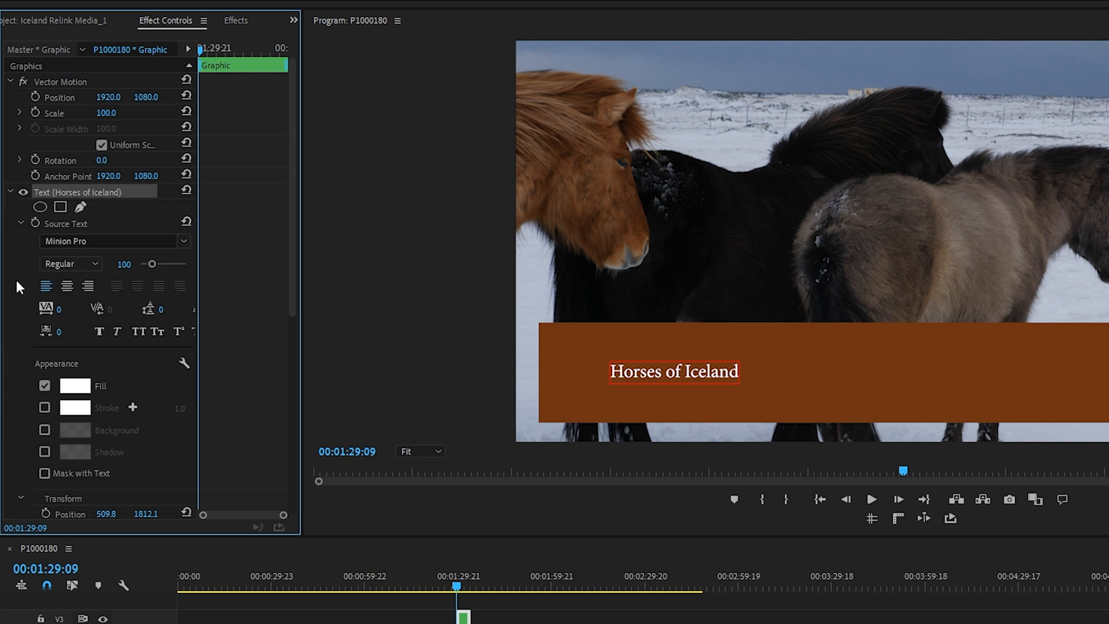
pyautogui.moveTo(151, 264); pyautogui.dragTo(186, 265)
# Move the title text within the orange bar to position 533.8, 1907.1.
pyautogui.scroll(-3, 7, 306)
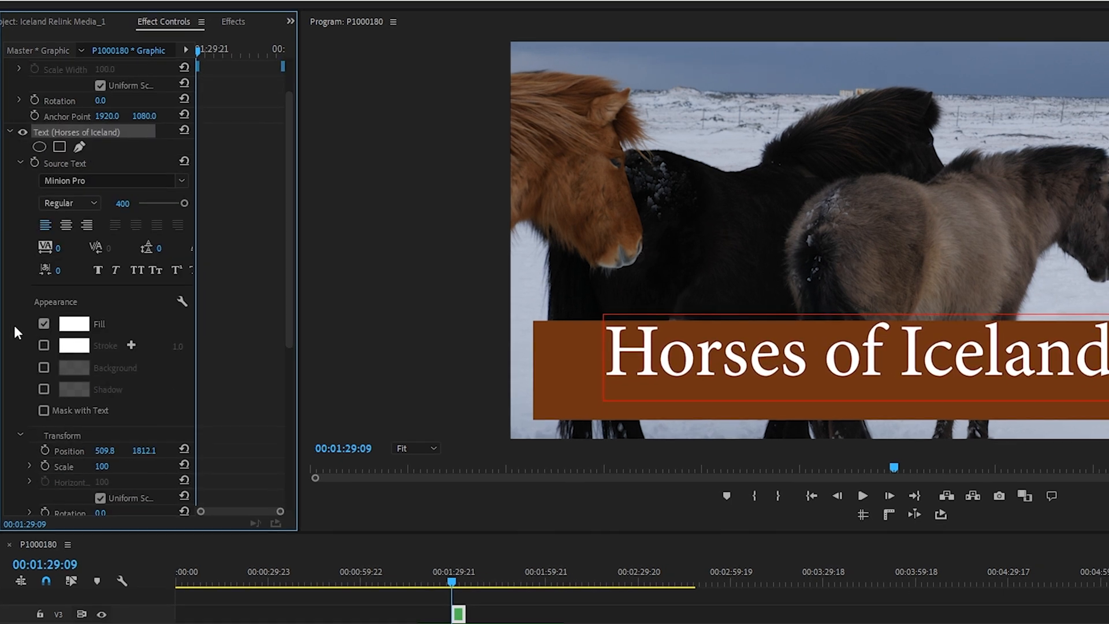
pyautogui.scroll(-4, 12, 320)
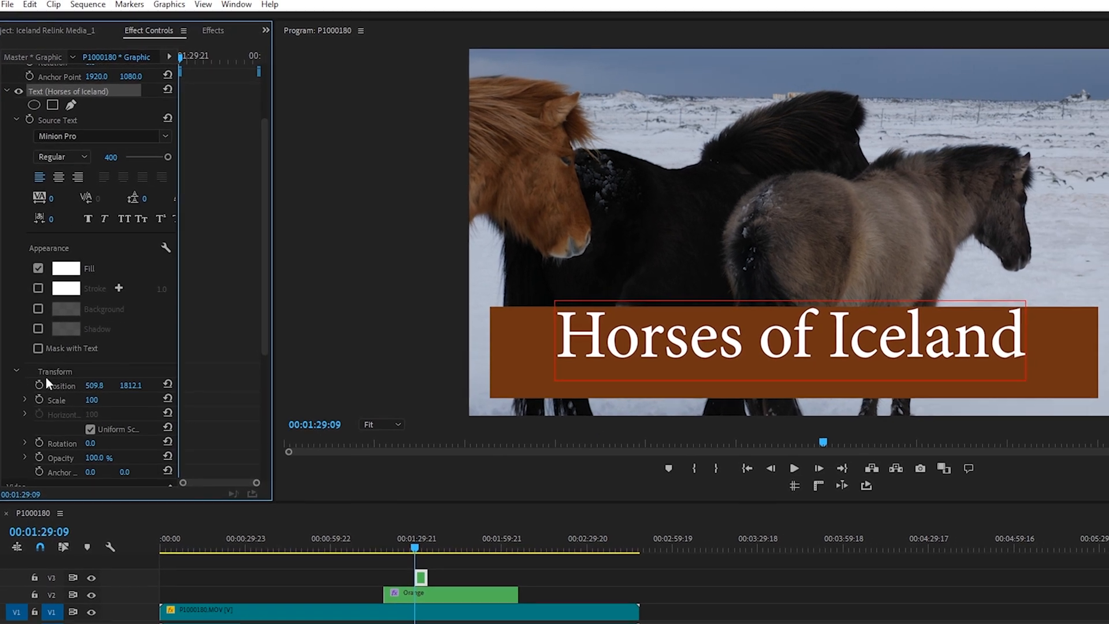
pyautogui.moveTo(94, 385); pyautogui.dragTo(158, 378)
pyautogui.moveTo(94, 378); pyautogui.dragTo(141, 378)
# Change the title font to Arial Bold and set the text's horizontal position to 256.8.
pyautogui.scroll(3, 17, 265)
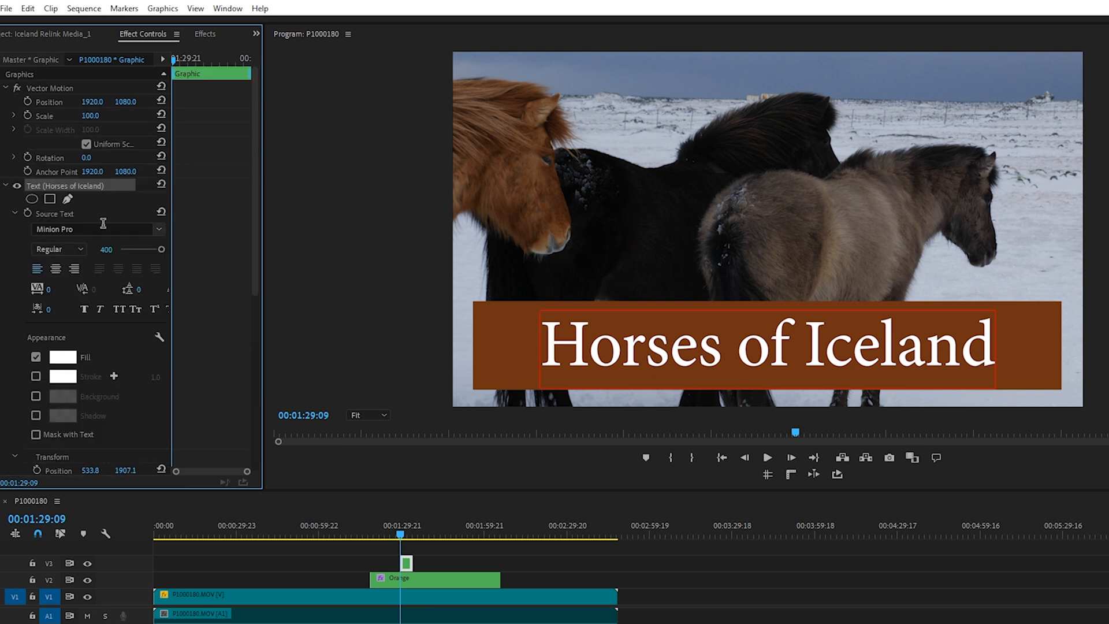
pyautogui.click(157, 230)
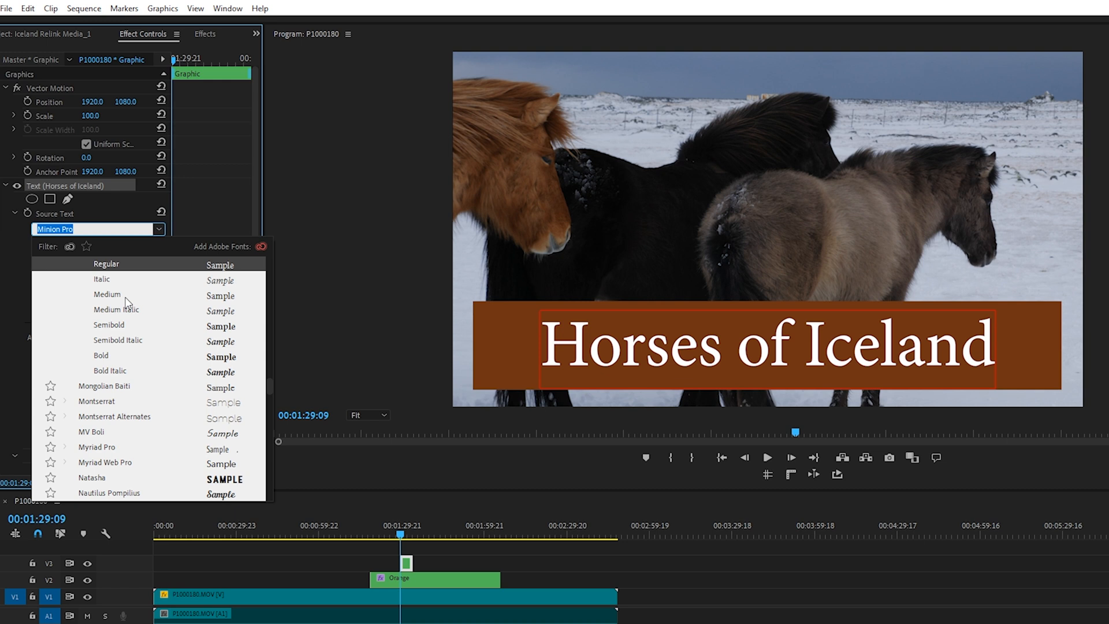
pyautogui.write('ari')
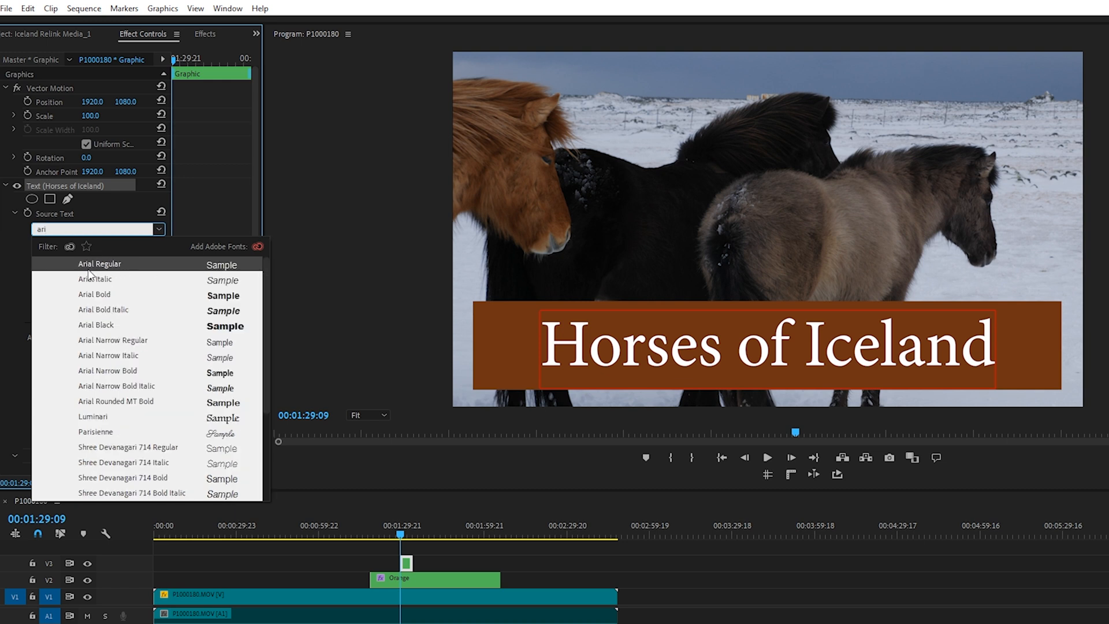
pyautogui.click(88, 295)
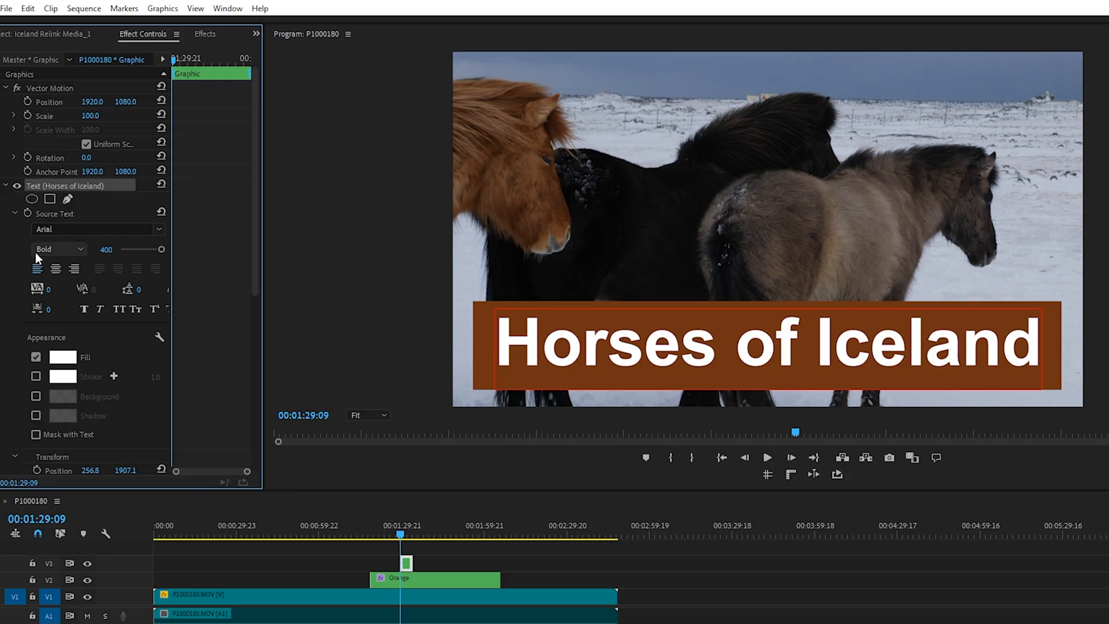
pyautogui.scroll(-5, 35, 252)
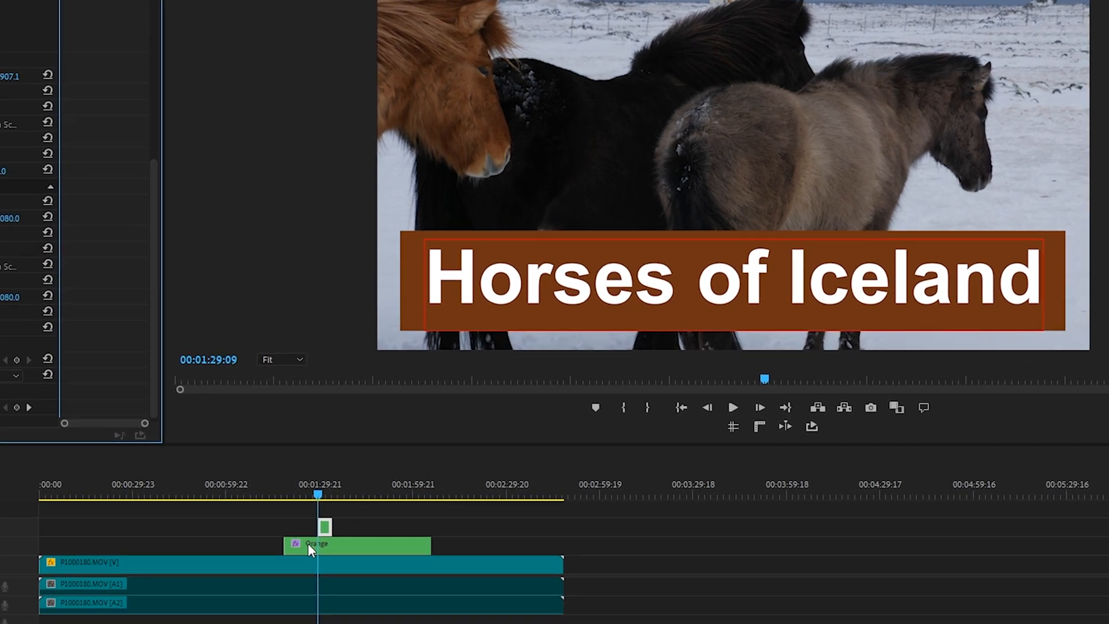
# Extend the title clip on V3 to match the Orange clip's start and end, and select both clips.
pyautogui.moveTo(332, 526); pyautogui.dragTo(284, 526)
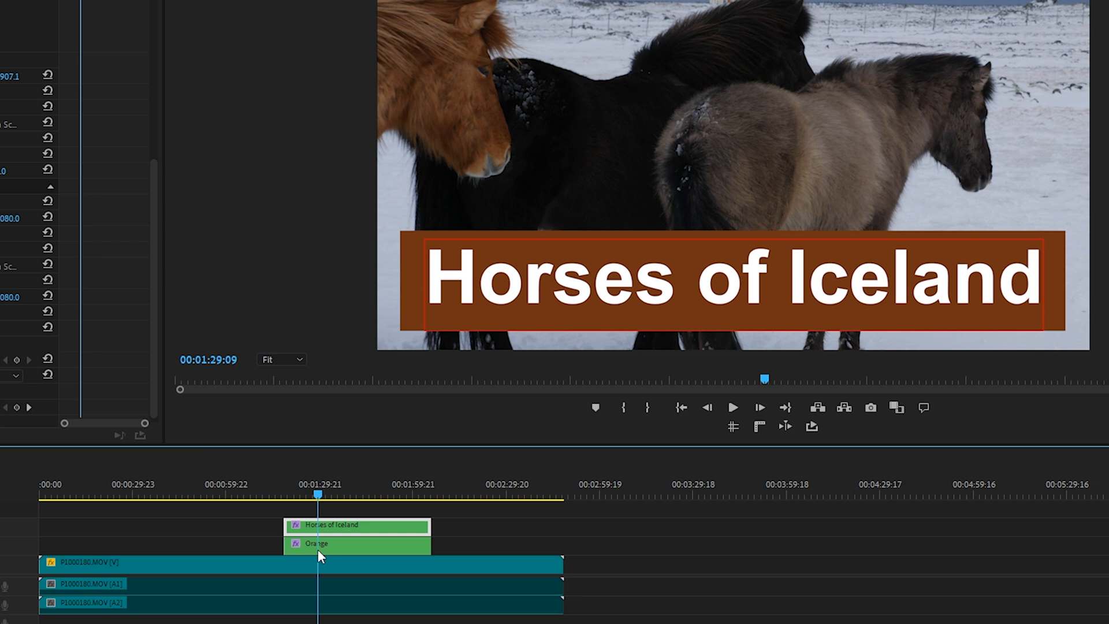
pyautogui.moveTo(250, 518); pyautogui.dragTo(317, 556)
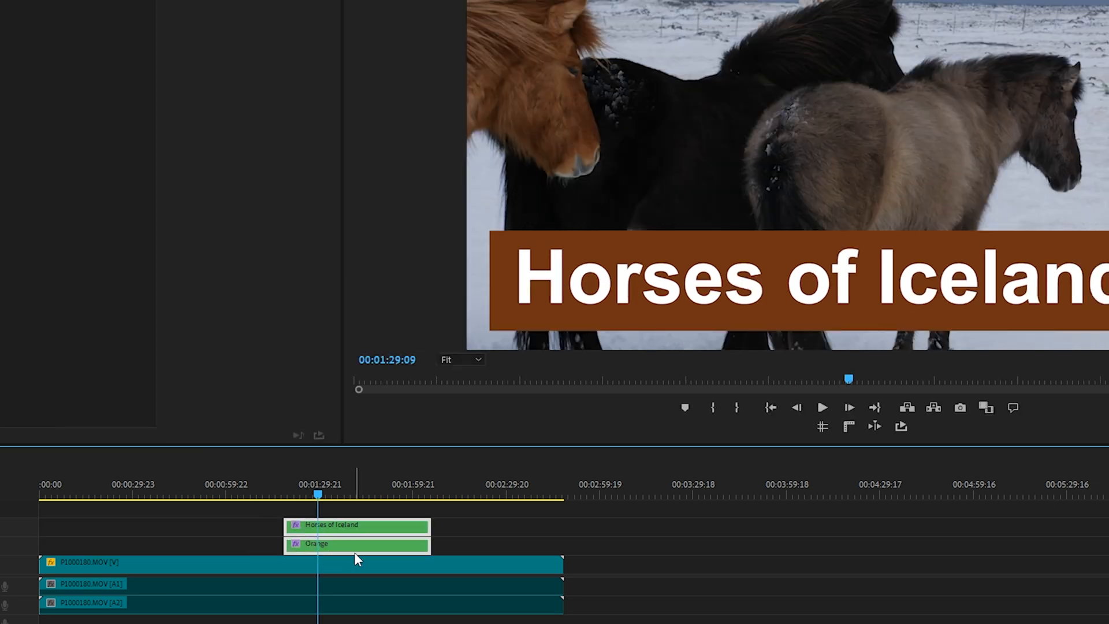
# Nest the selected title and Orange clips as a sequence named "Horses of Iceland with Color Matte".
pyautogui.rightClick(363, 549)
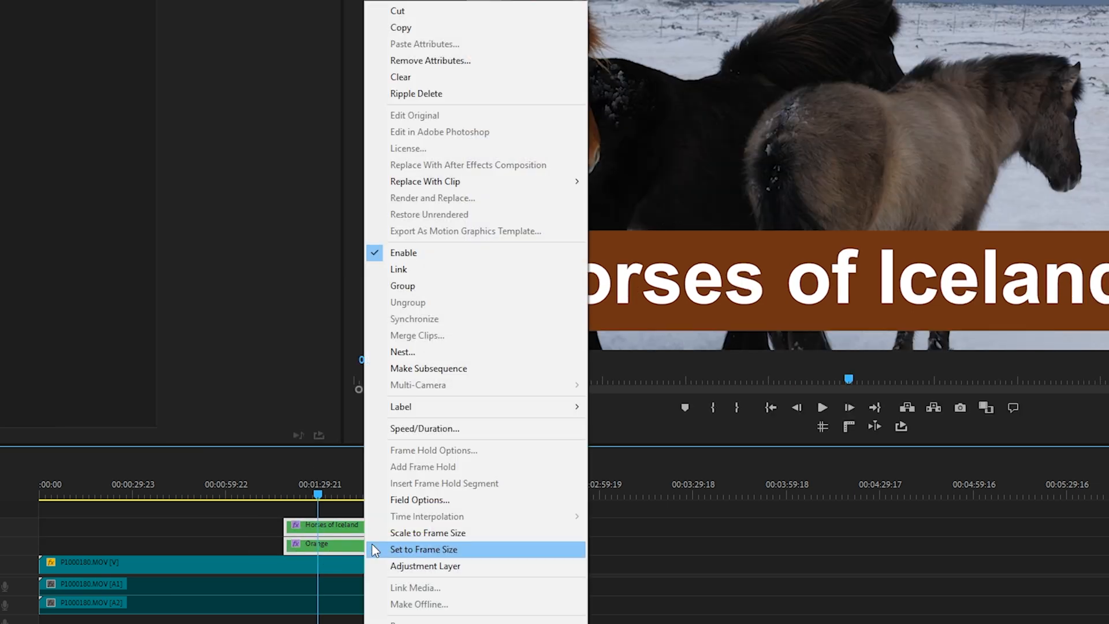
pyautogui.click(399, 351)
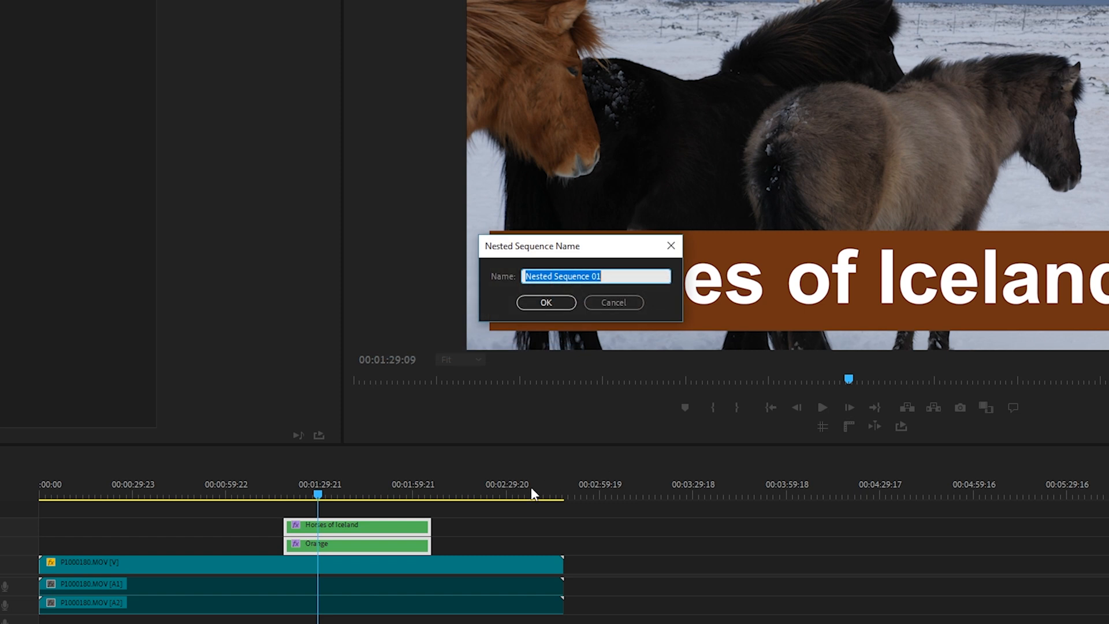
pyautogui.write('Hors')
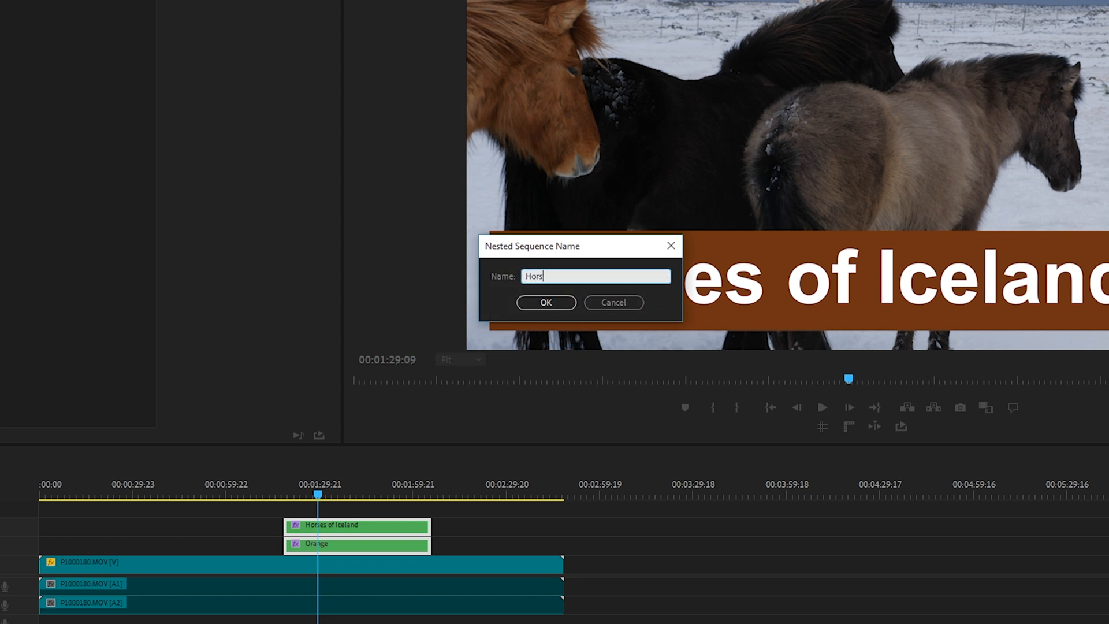
pyautogui.write('es of Ic')
pyautogui.write('with Color Matte')
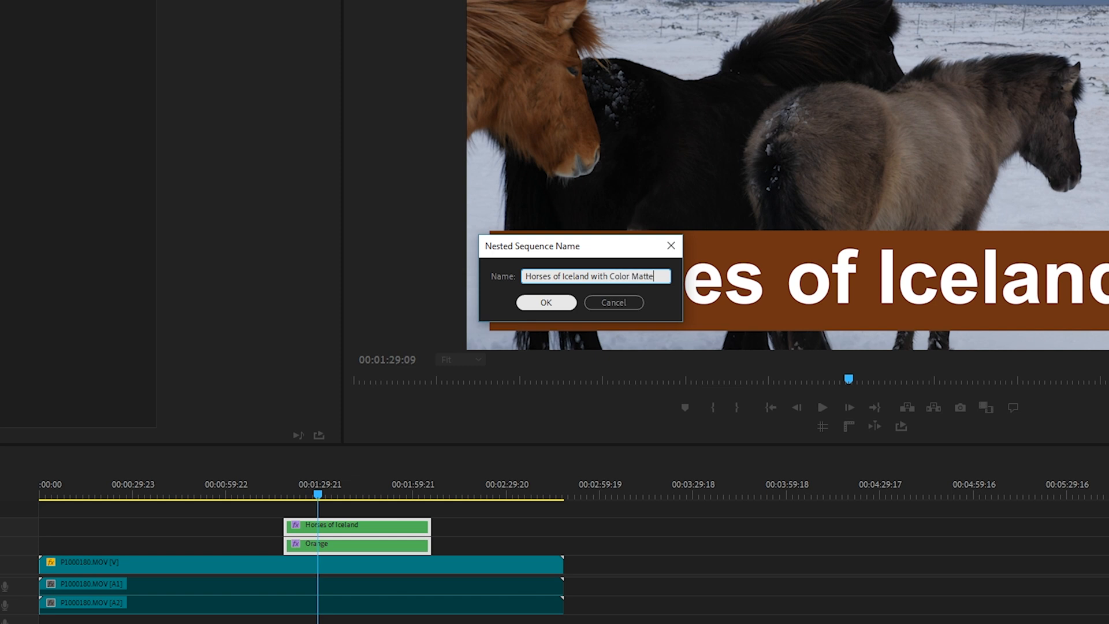
pyautogui.click(538, 309)
# Check the nested title clip in the timeline and open its sequence to view the contents.
pyautogui.click(333, 543)
pyautogui.moveTo(318, 495)
pyautogui.mouseDown()
pyautogui.moveTo(384, 488)
pyautogui.moveTo(306, 488)
pyautogui.mouseUp()
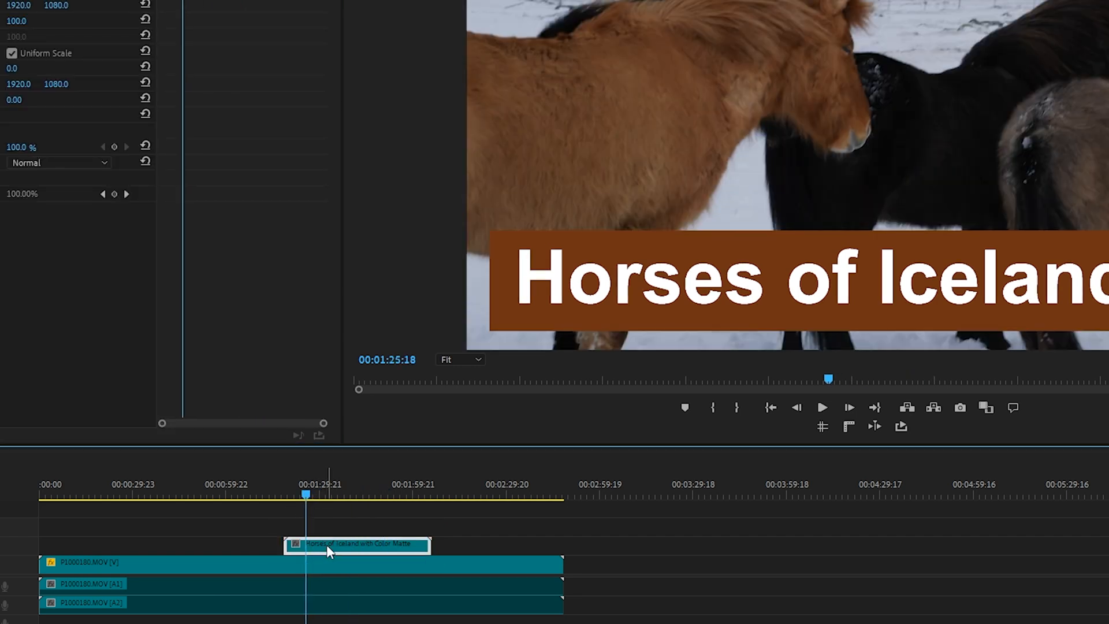
pyautogui.doubleClick(327, 545)
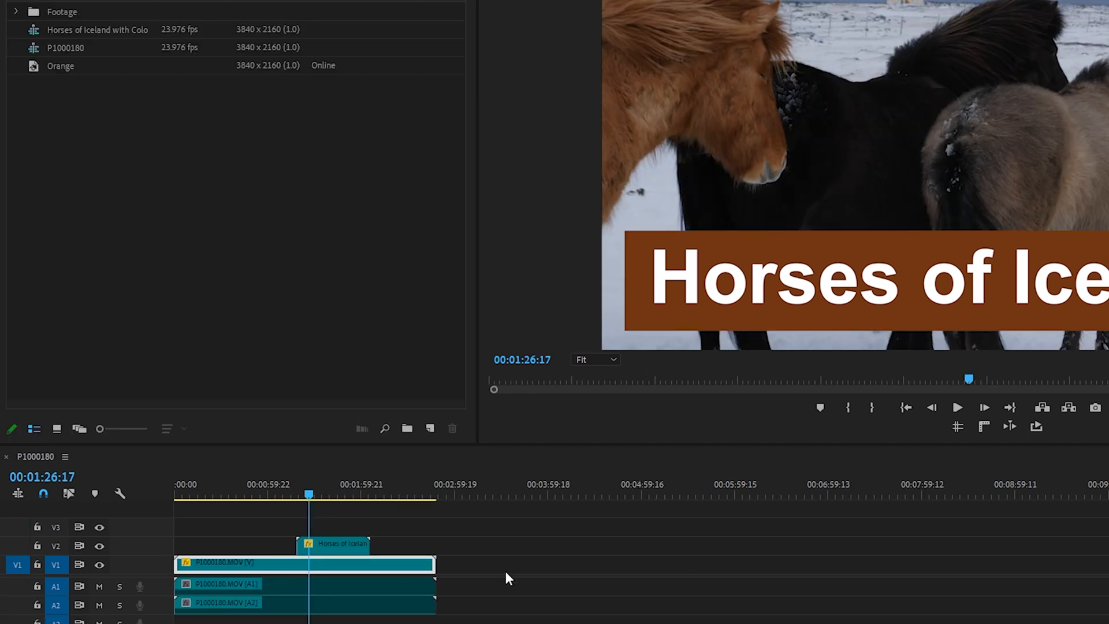
# Open the Footage bin and place the aerial Icelandic horses clip on V1 at about 00:03:52, beyond the existing footage.
pyautogui.click(42, 10)
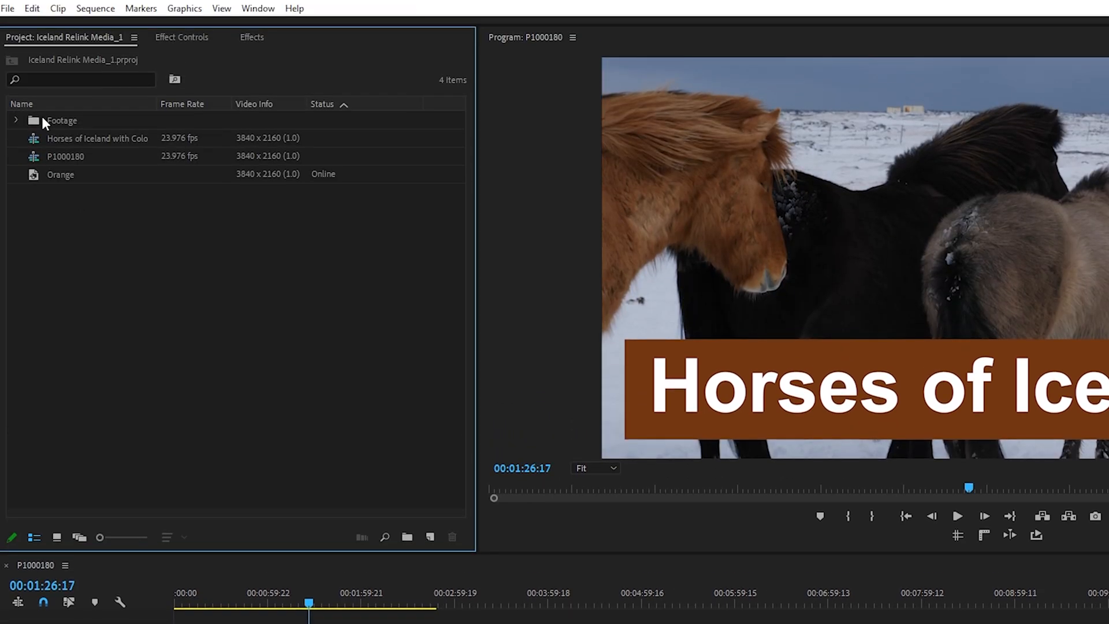
pyautogui.doubleClick(42, 117)
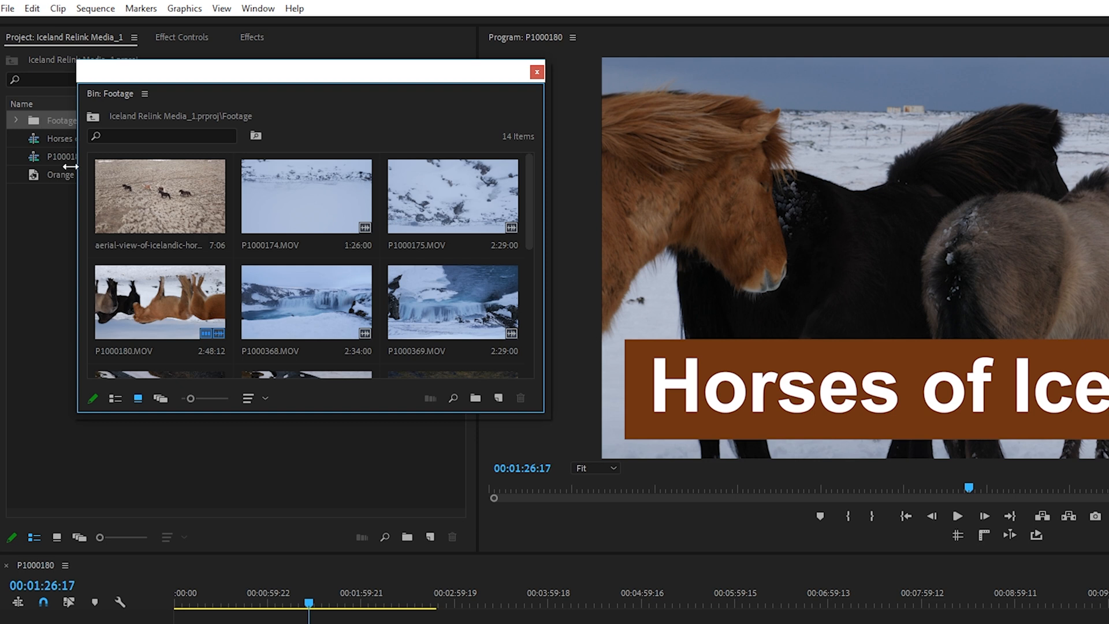
pyautogui.click(144, 201)
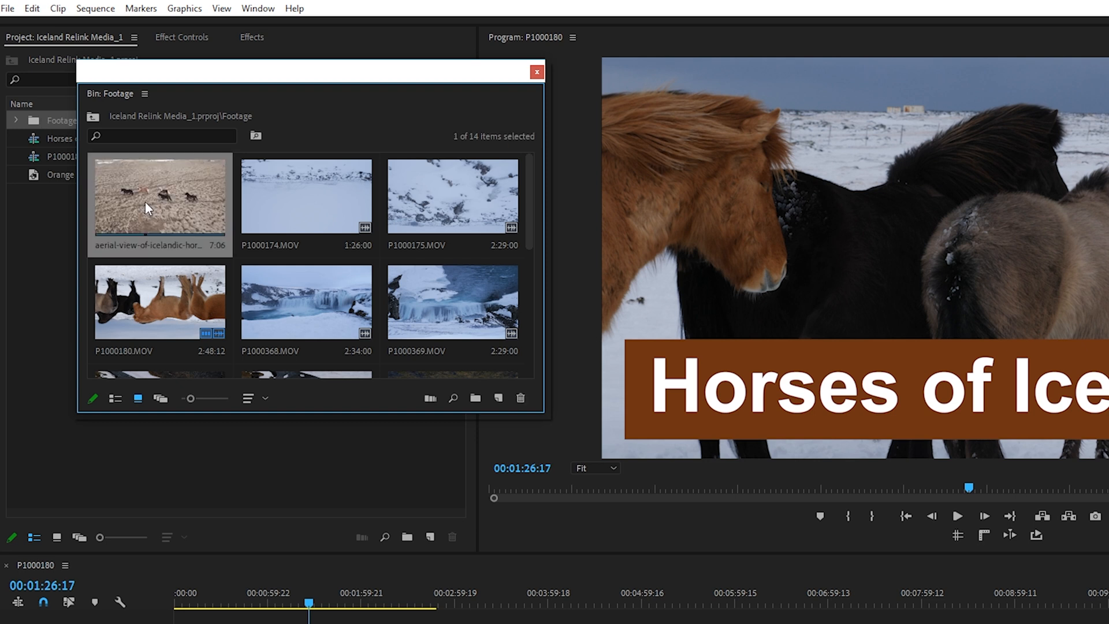
pyautogui.moveTo(145, 201); pyautogui.dragTo(546, 623)
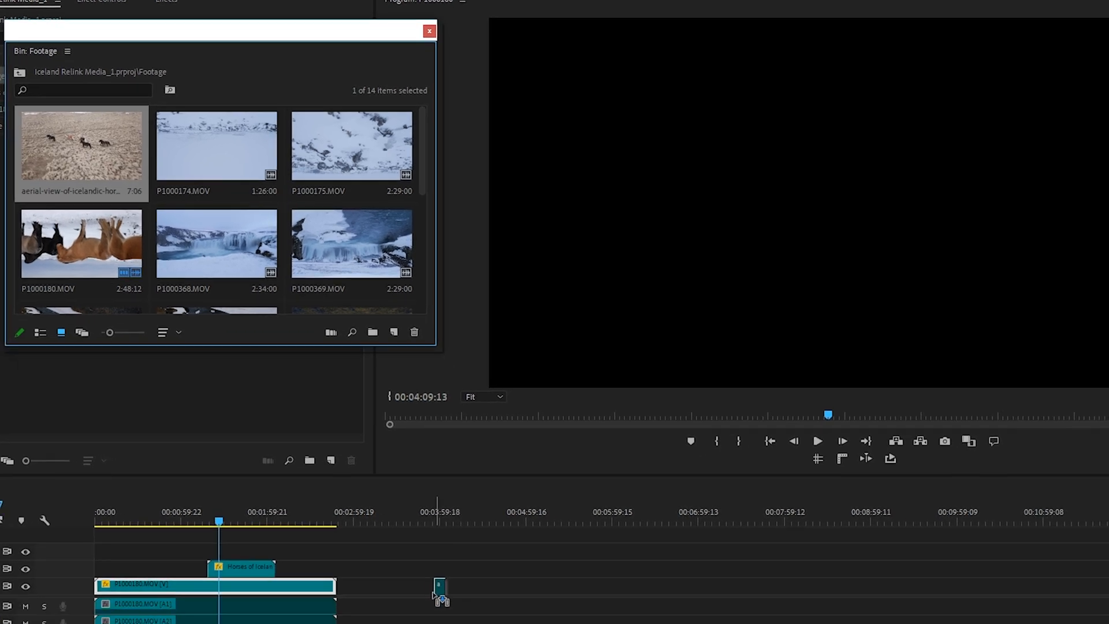
pyautogui.moveTo(433, 592); pyautogui.dragTo(434, 593)
# Preview the aerial clip, compare its frame size with the other footage in the bin's list view, and close the bin.
pyautogui.moveTo(427, 510); pyautogui.dragTo(432, 511)
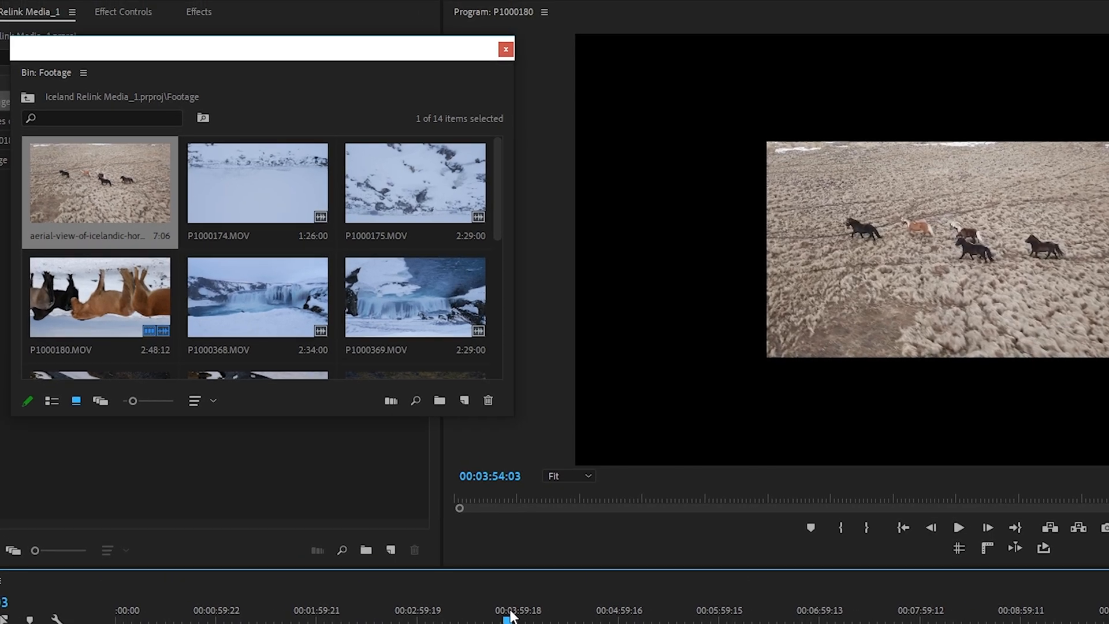
pyautogui.click(431, 514)
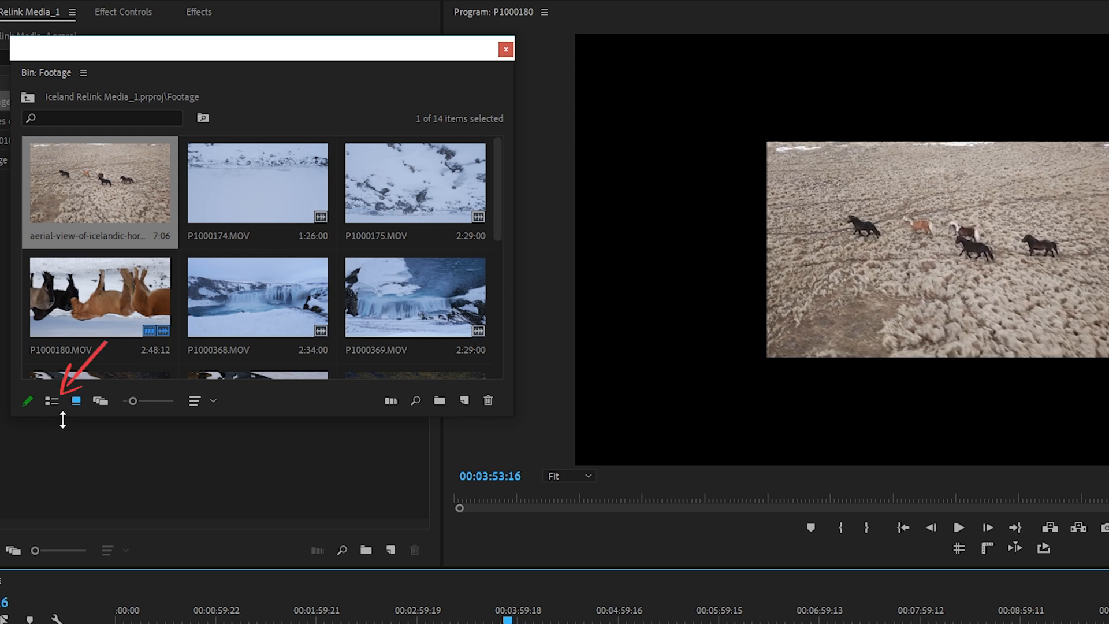
pyautogui.click(51, 402)
pyautogui.click(51, 401)
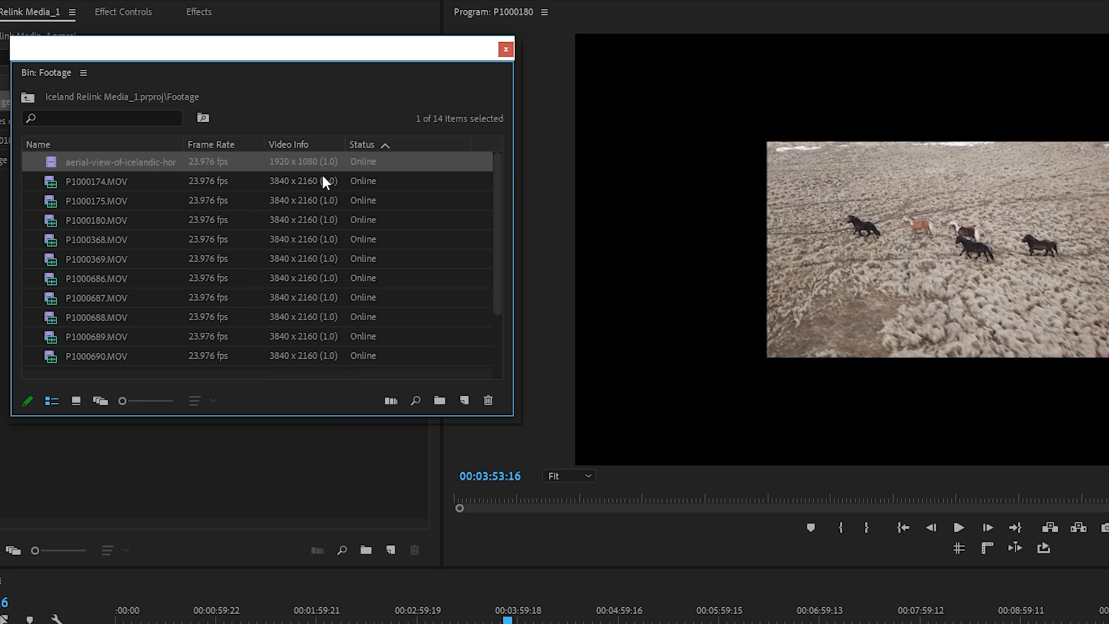
pyautogui.click(505, 50)
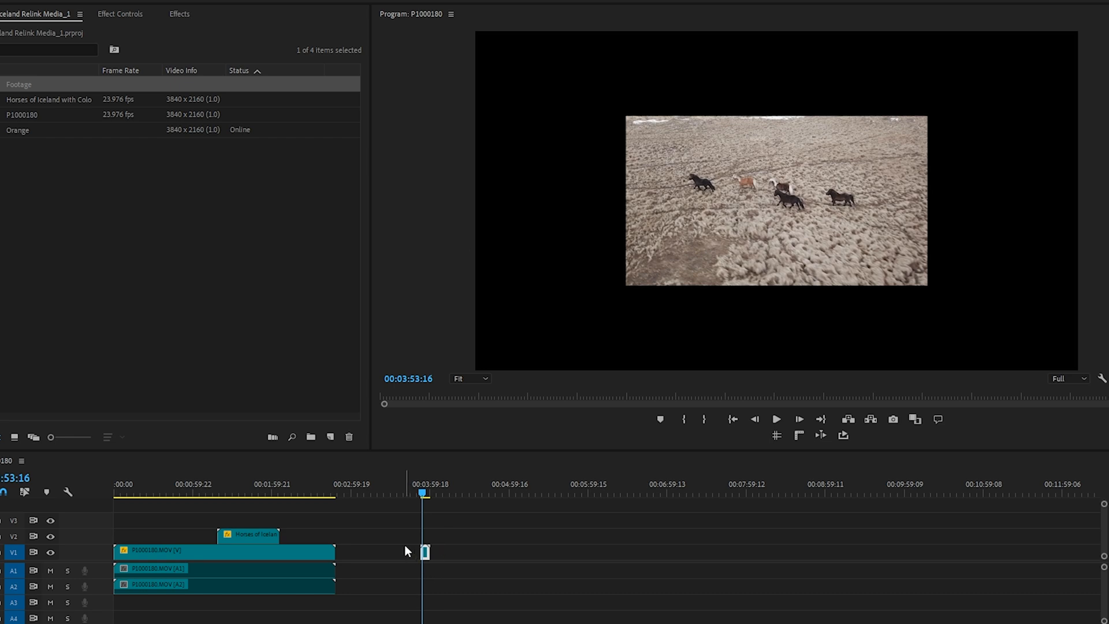
# Apply Scale to Frame Size to the aerial horses clip and scrub through it to check the result.
pyautogui.scroll(5, 396, 537)
pyautogui.scroll(2, 609, 543)
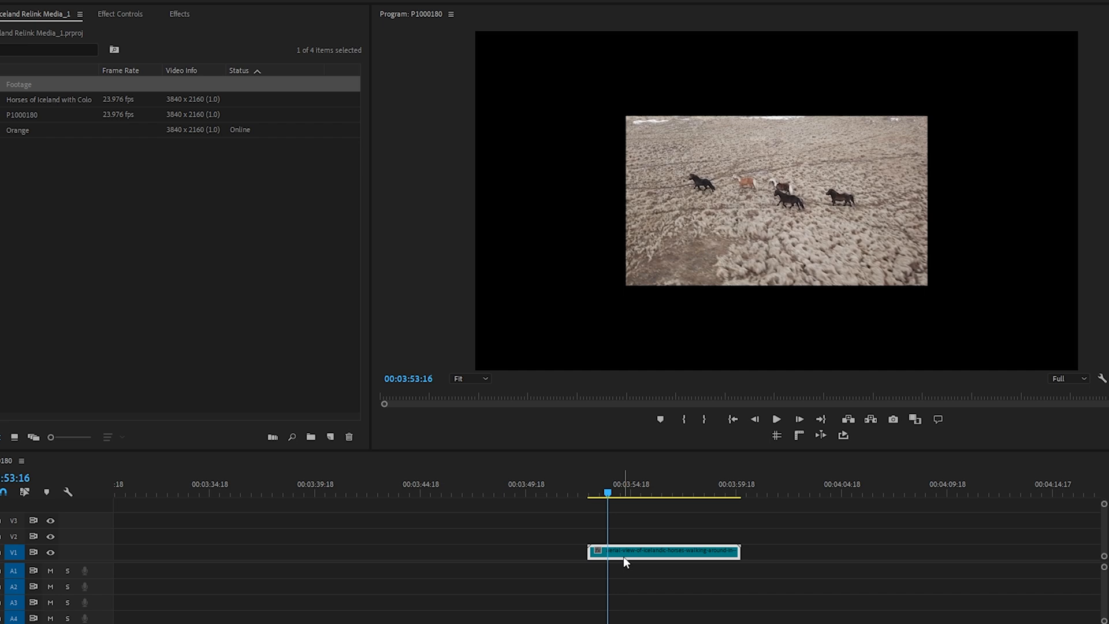
pyautogui.rightClick(623, 557)
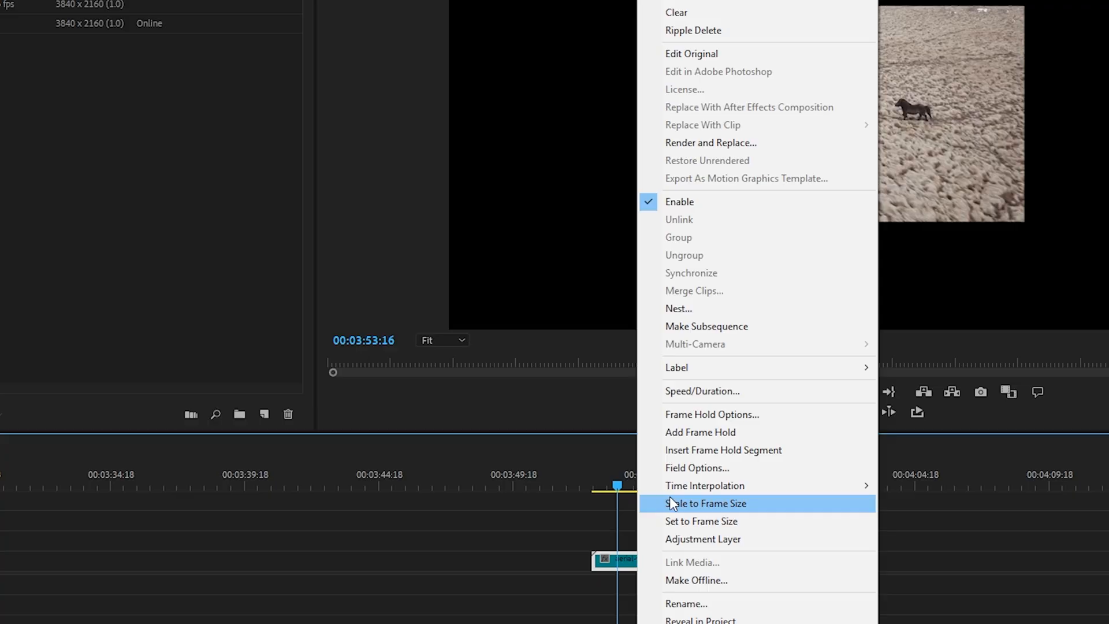
pyautogui.click(671, 502)
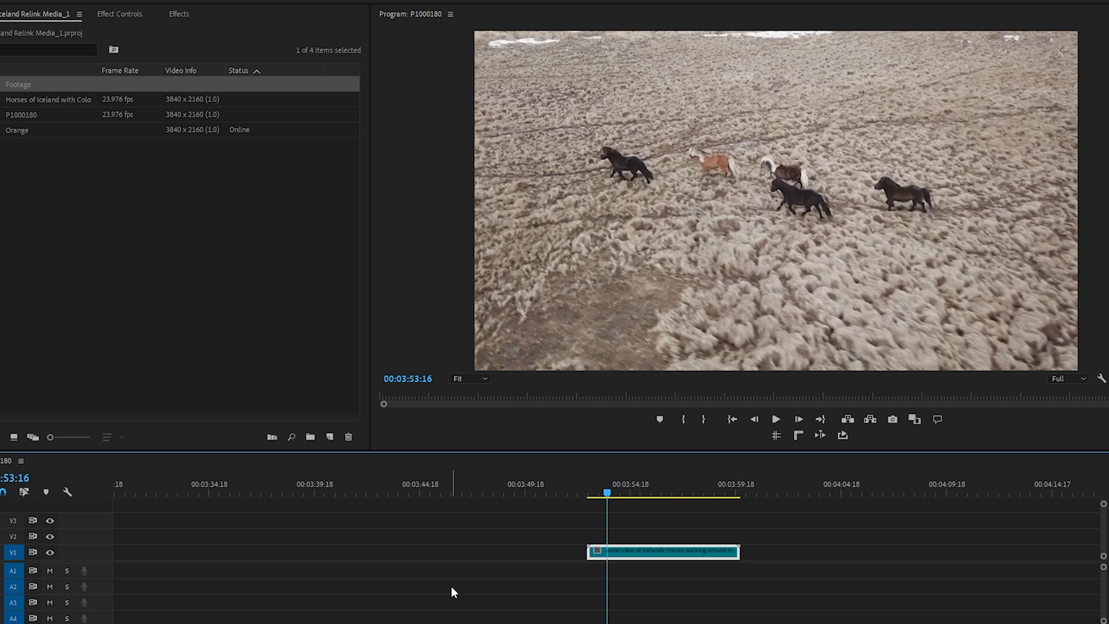
pyautogui.moveTo(590, 491); pyautogui.dragTo(715, 494)
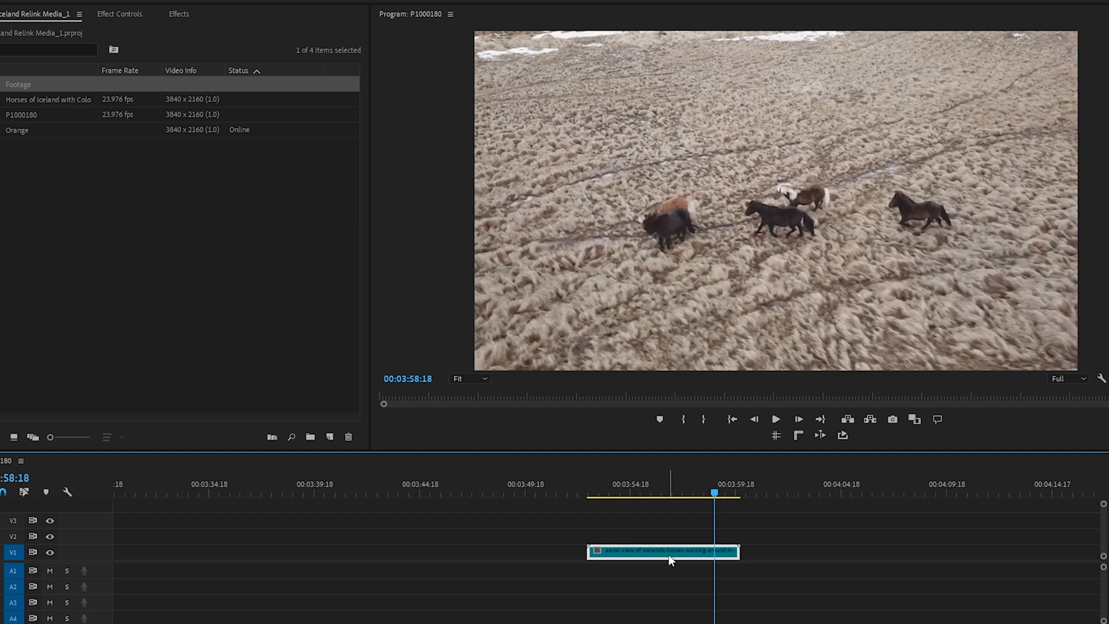
# Turn on Reverse Speed for the aerial horses clip and play it back from its start.
pyautogui.rightClick(668, 555)
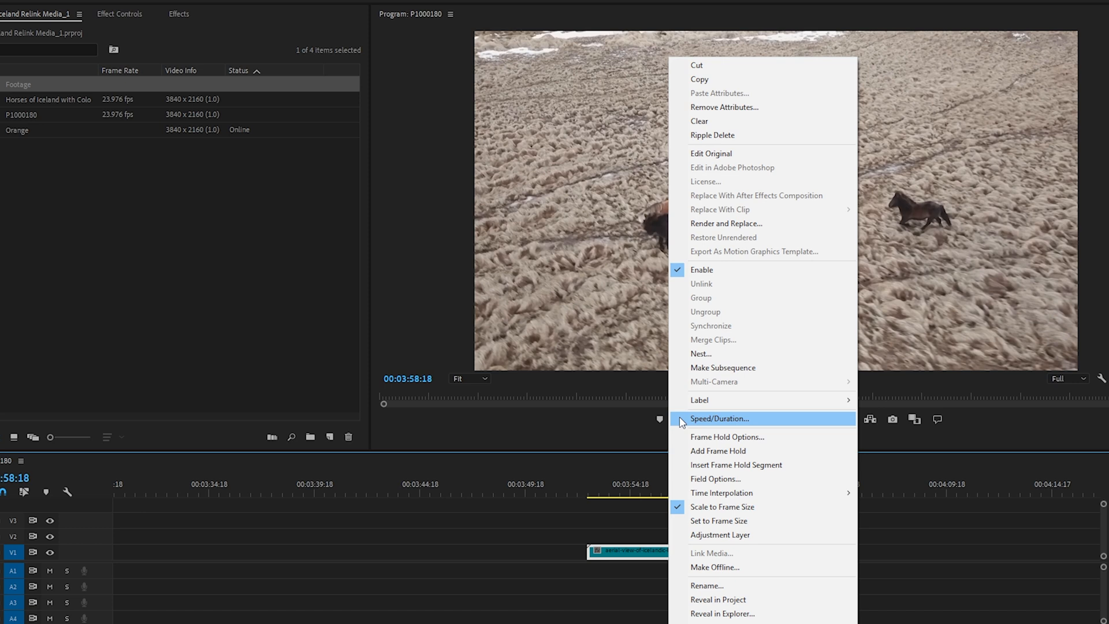
pyautogui.click(680, 420)
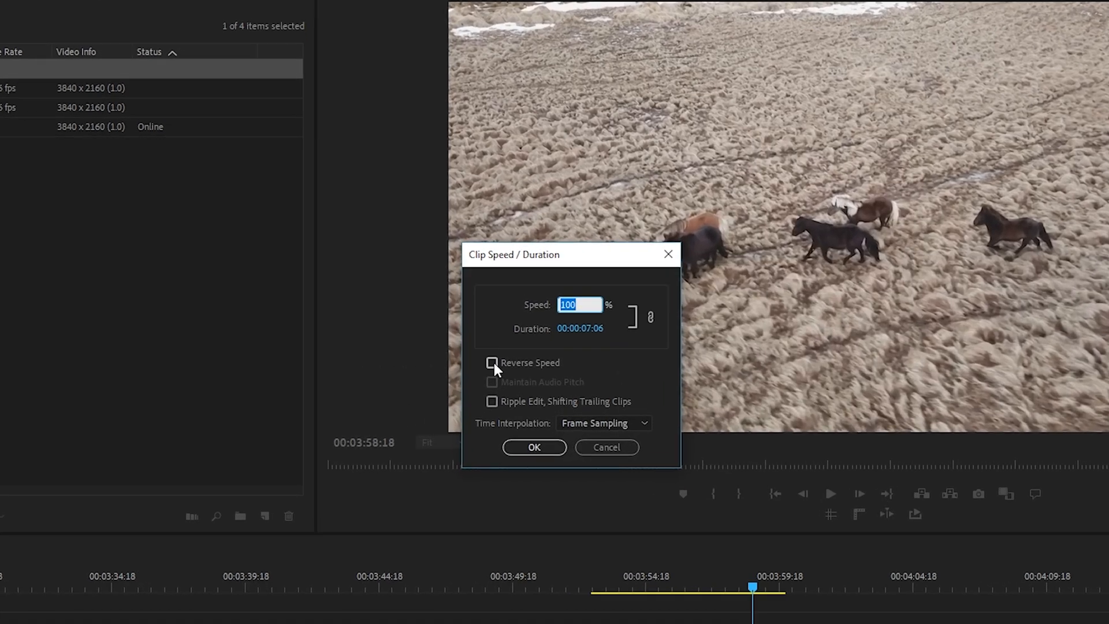
pyautogui.click(510, 316)
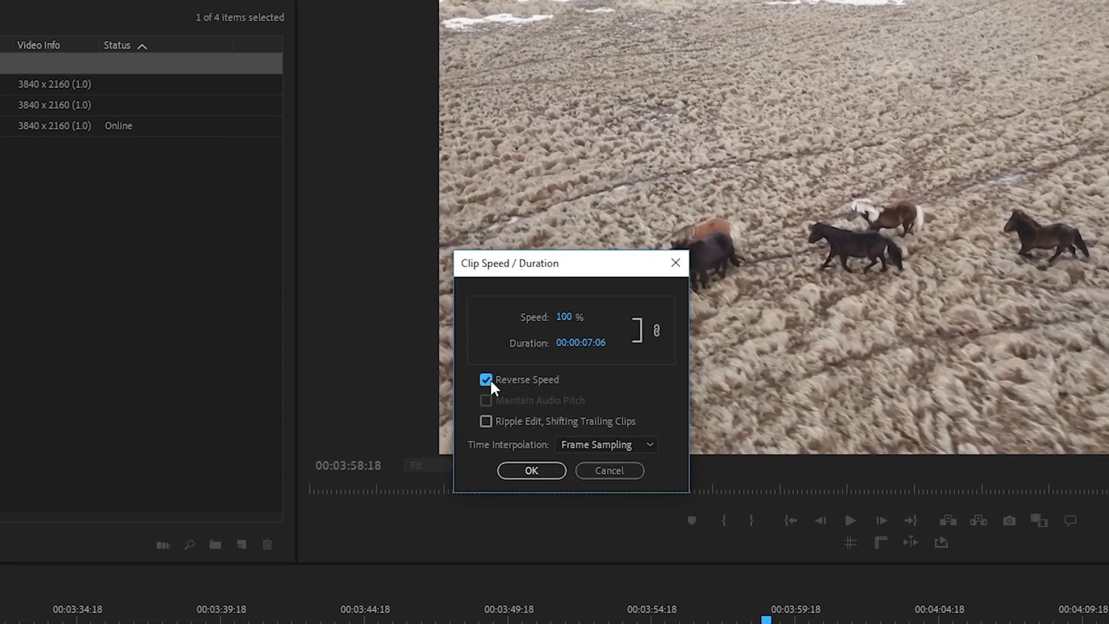
pyautogui.click(530, 470)
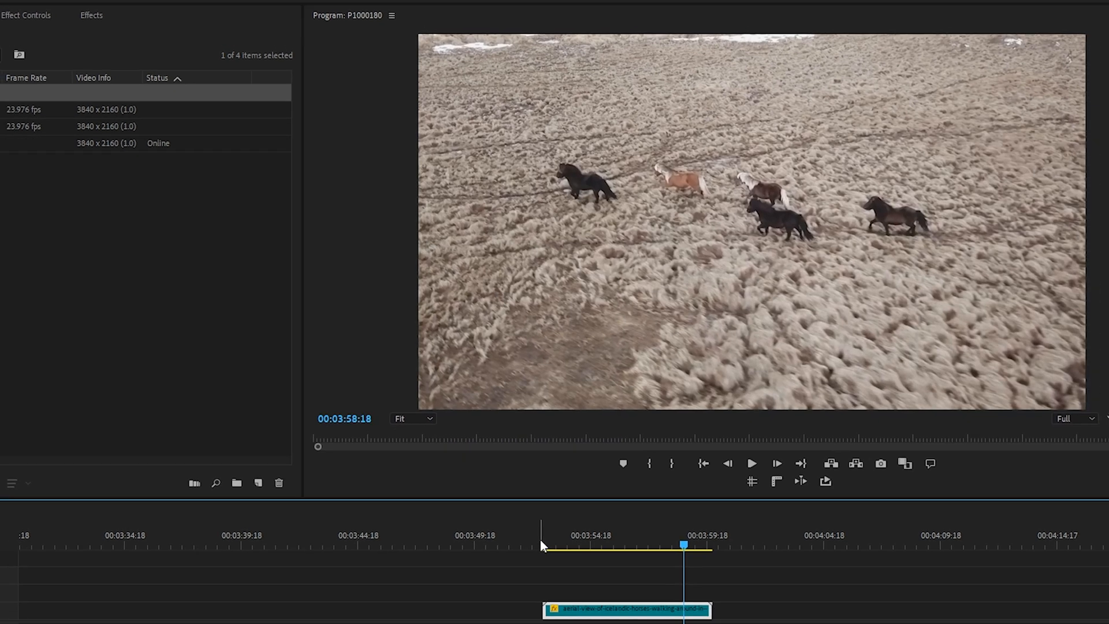
pyautogui.click(541, 542)
pyautogui.press('space')
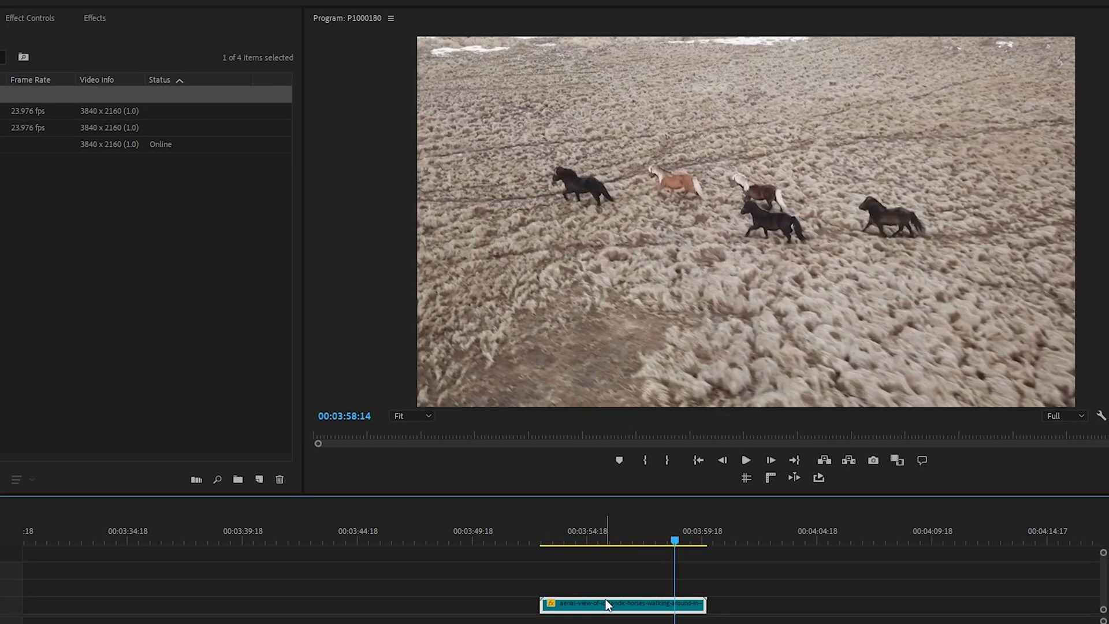
# Turn off Reverse Speed for the aerial horses clip and set its speed to 200%.
pyautogui.rightClick(607, 603)
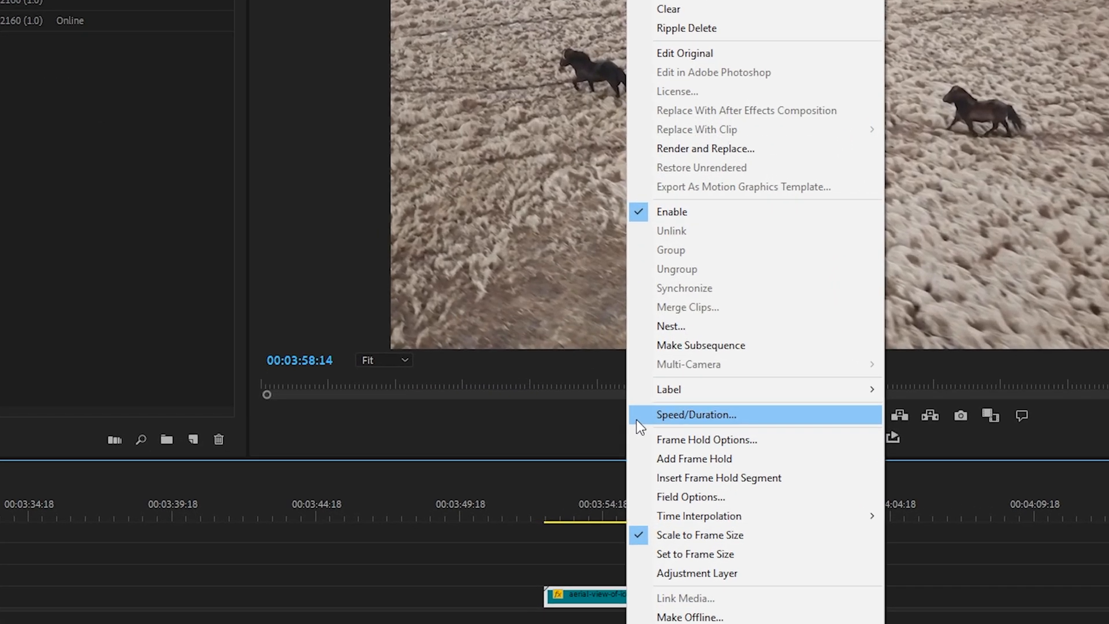
pyautogui.click(637, 421)
pyautogui.click(436, 276)
pyautogui.click(437, 276)
pyautogui.click(514, 212)
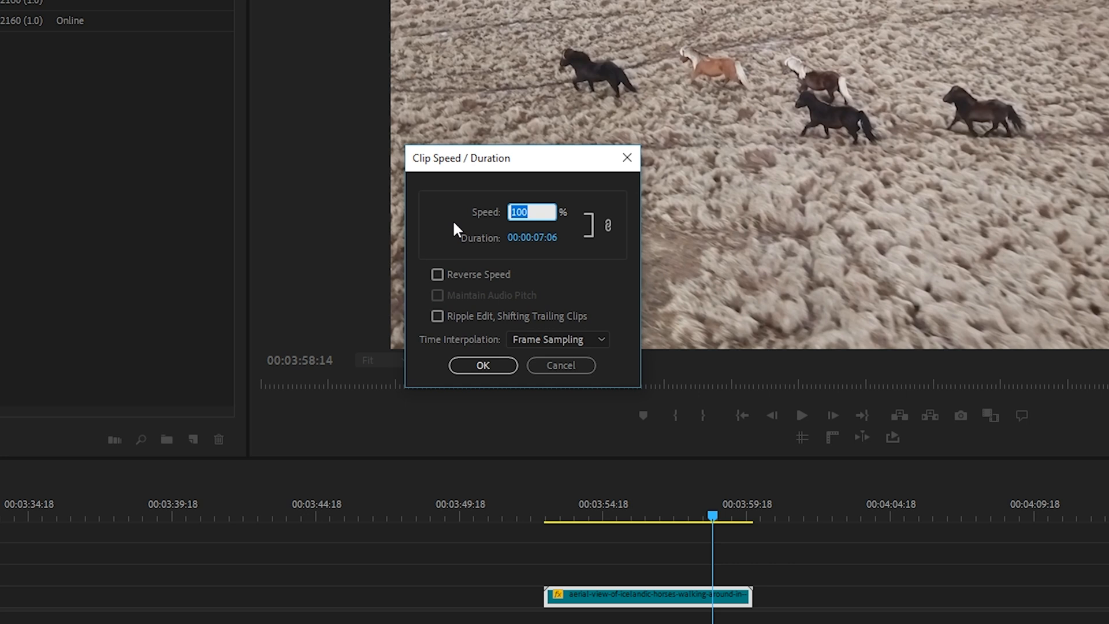
pyautogui.write('200')
pyautogui.click(483, 365)
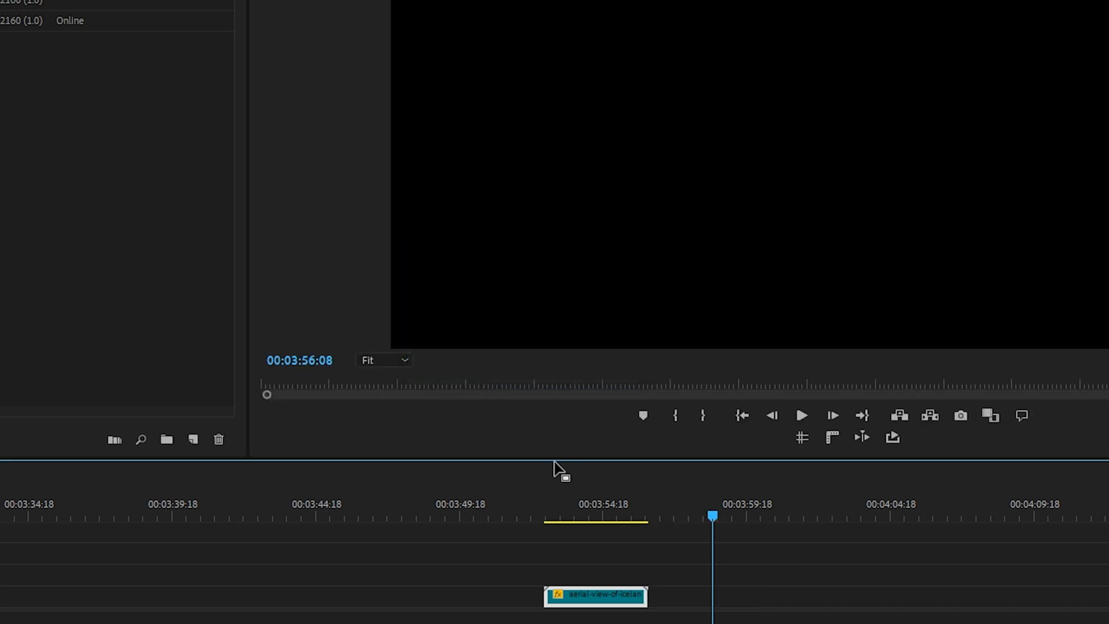
# Play the sped-up aerial horses clip from its start to check the motion.
pyautogui.click(545, 516)
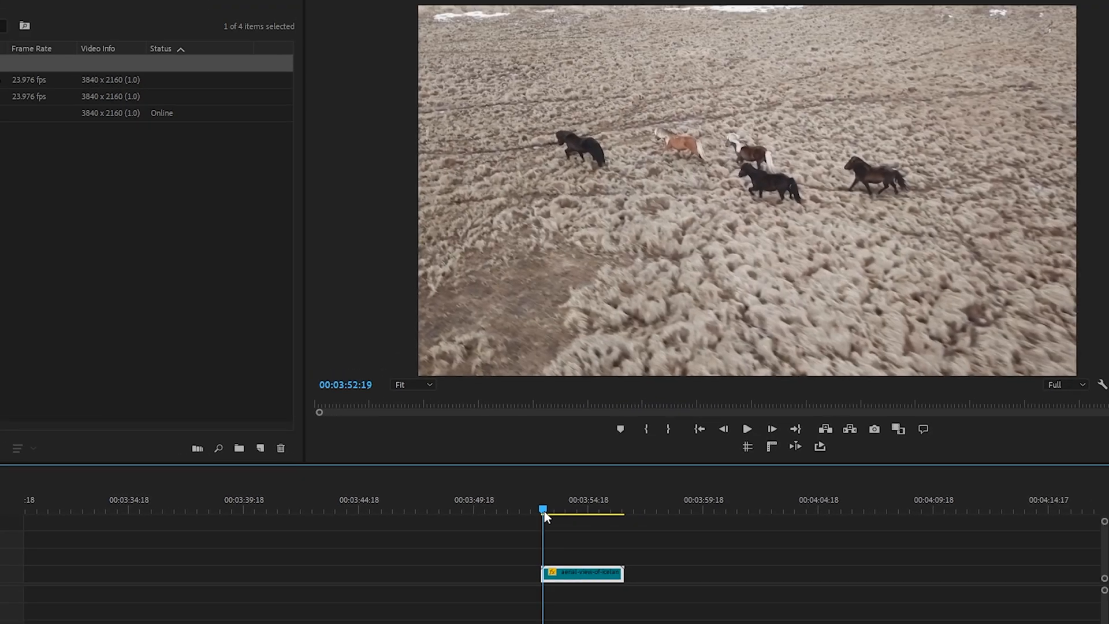
pyautogui.moveTo(544, 511); pyautogui.dragTo(543, 511)
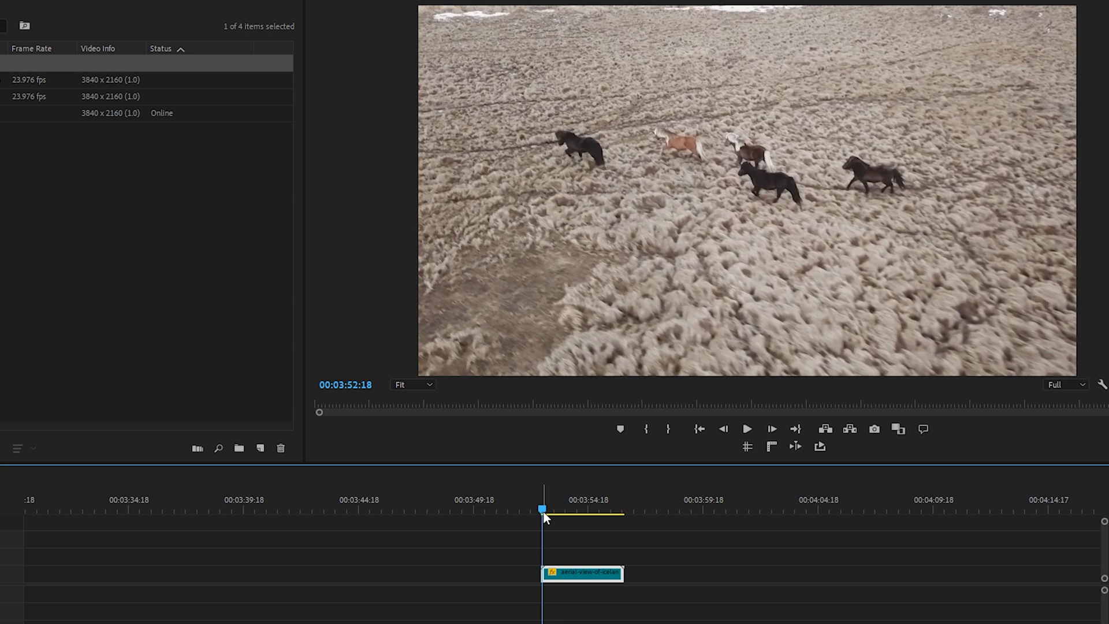
pyautogui.press('space')
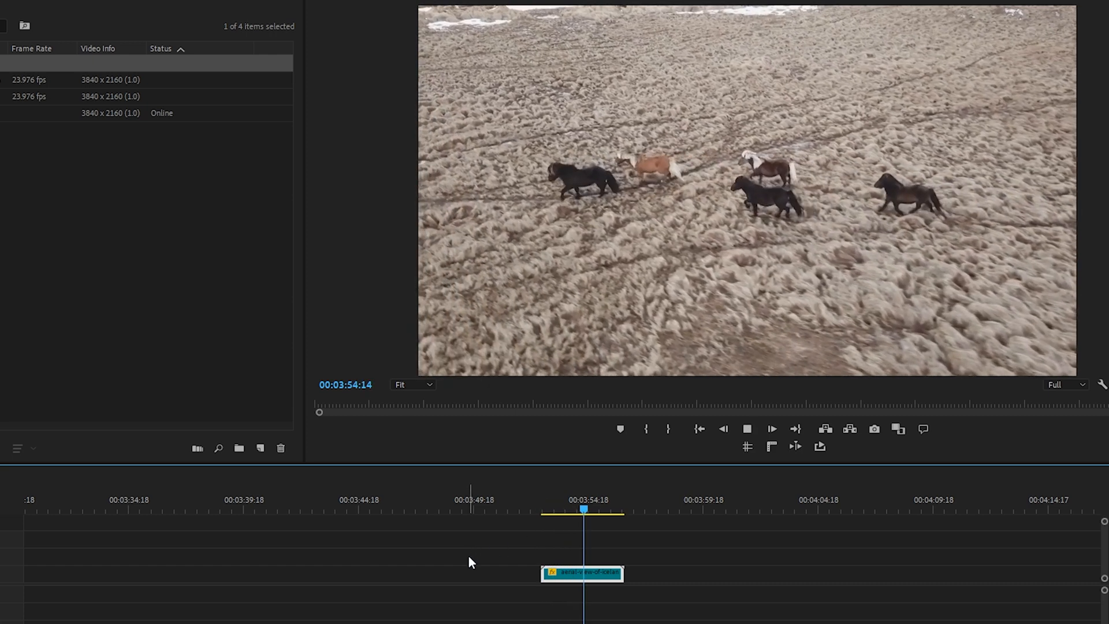